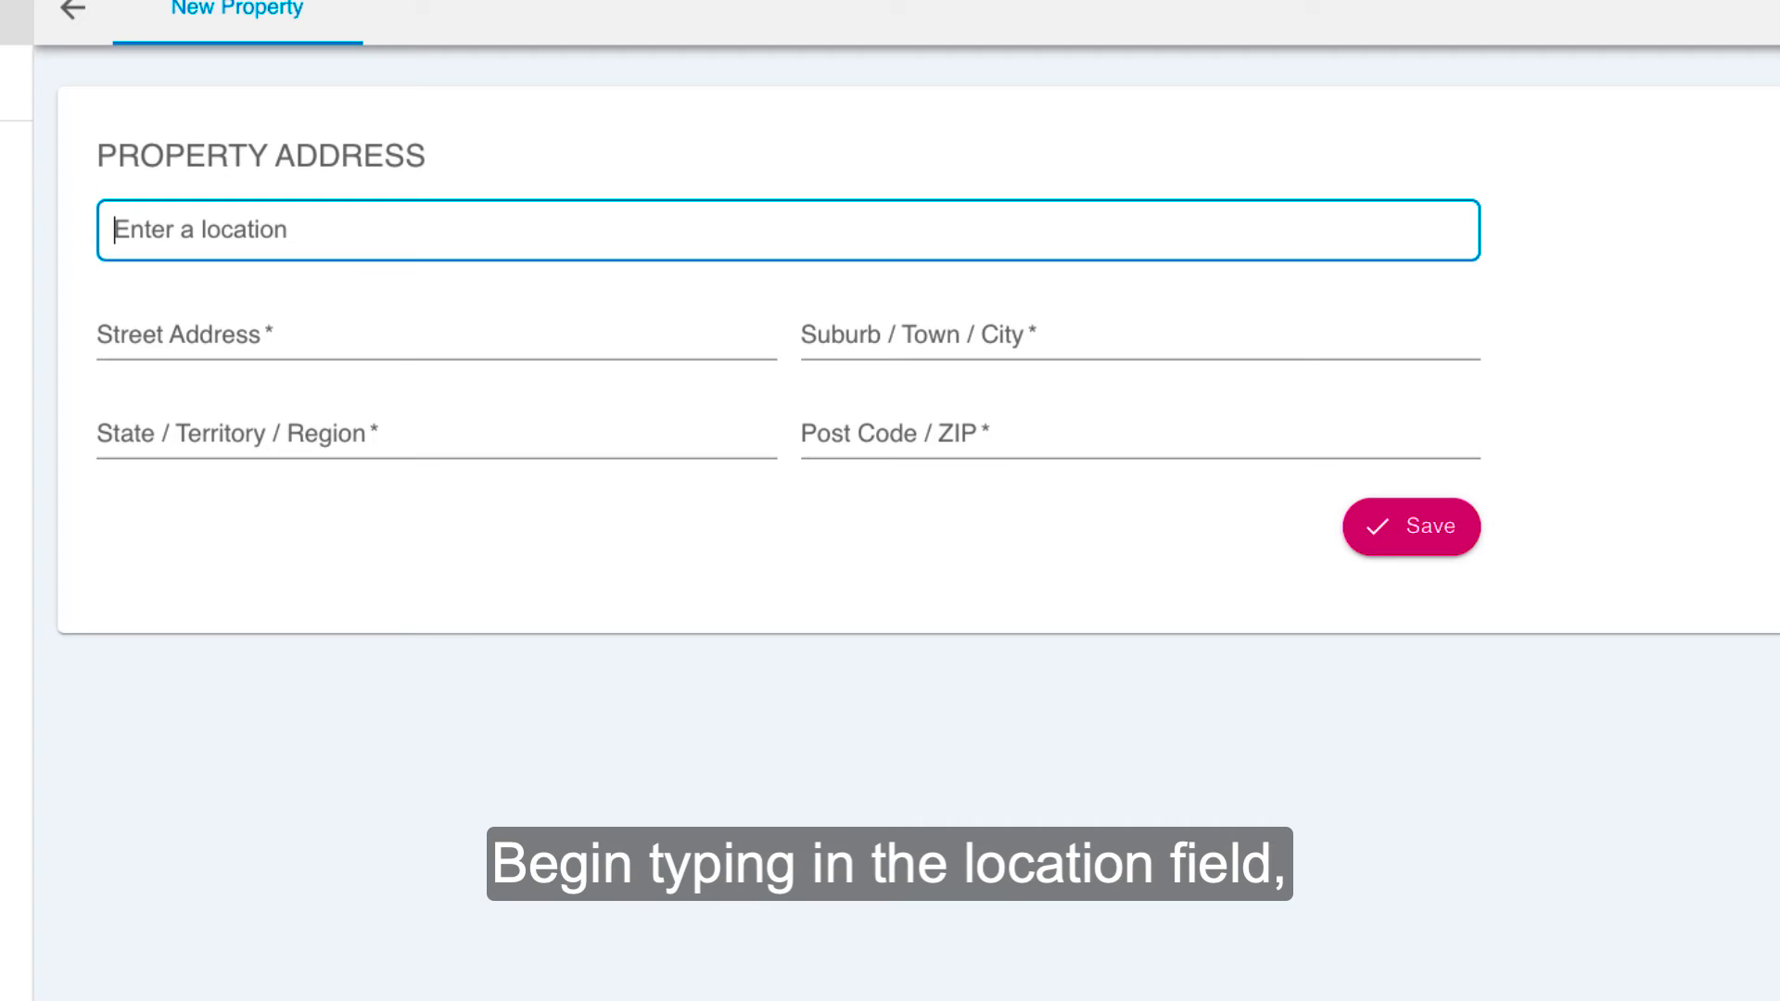
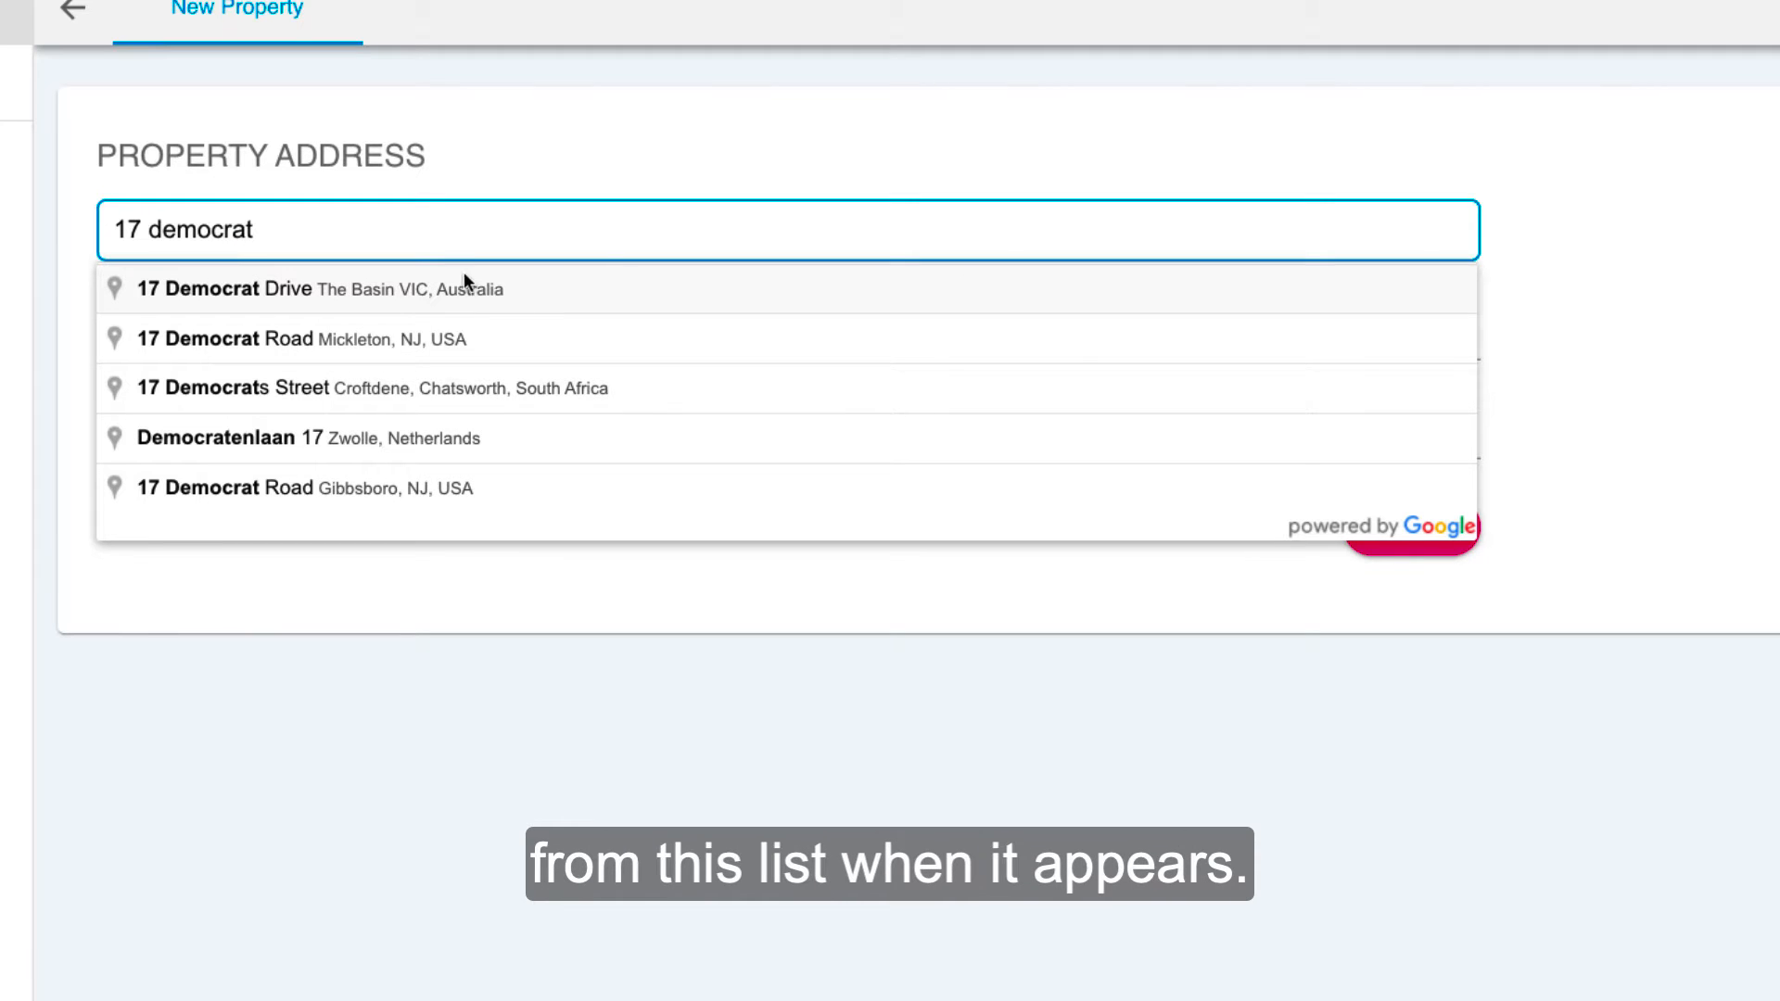
# Step: Look up the new property's address in the location search and choose the matching suggestion in Victoria, Australia
pyautogui.click(424, 291)
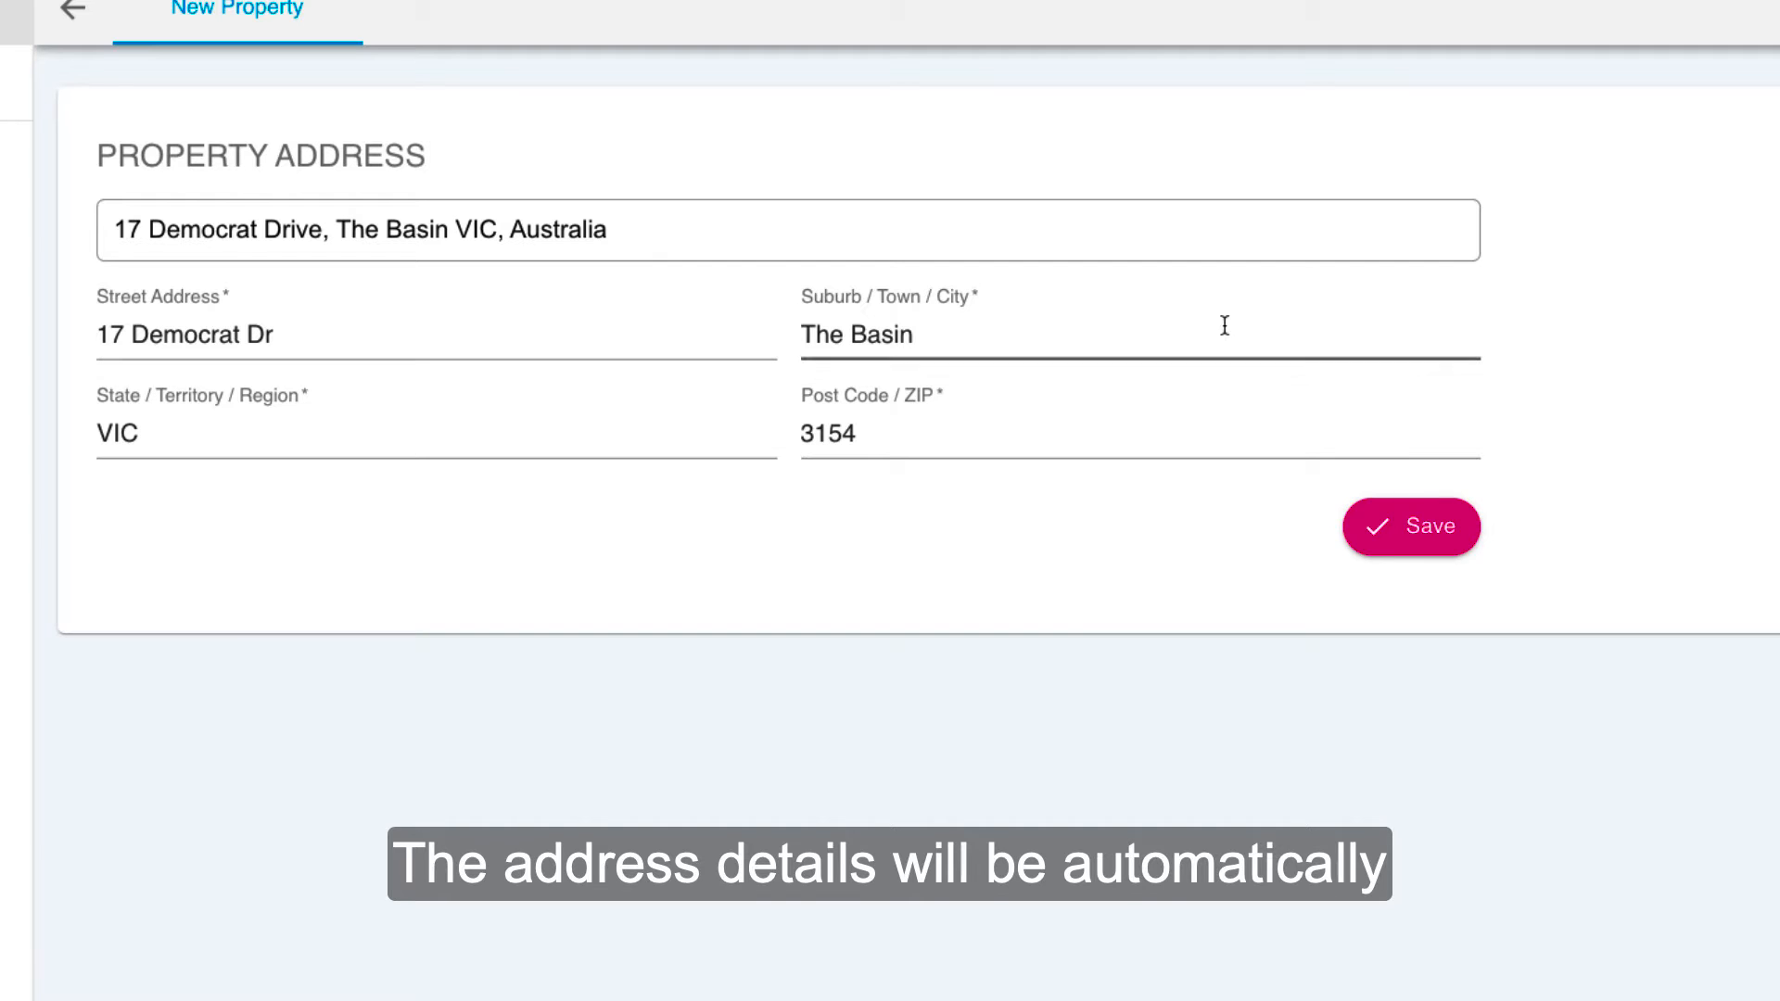
# Step: Try prefixing the street address with "Unit 1," and remove the prefix again
pyautogui.click(100, 335)
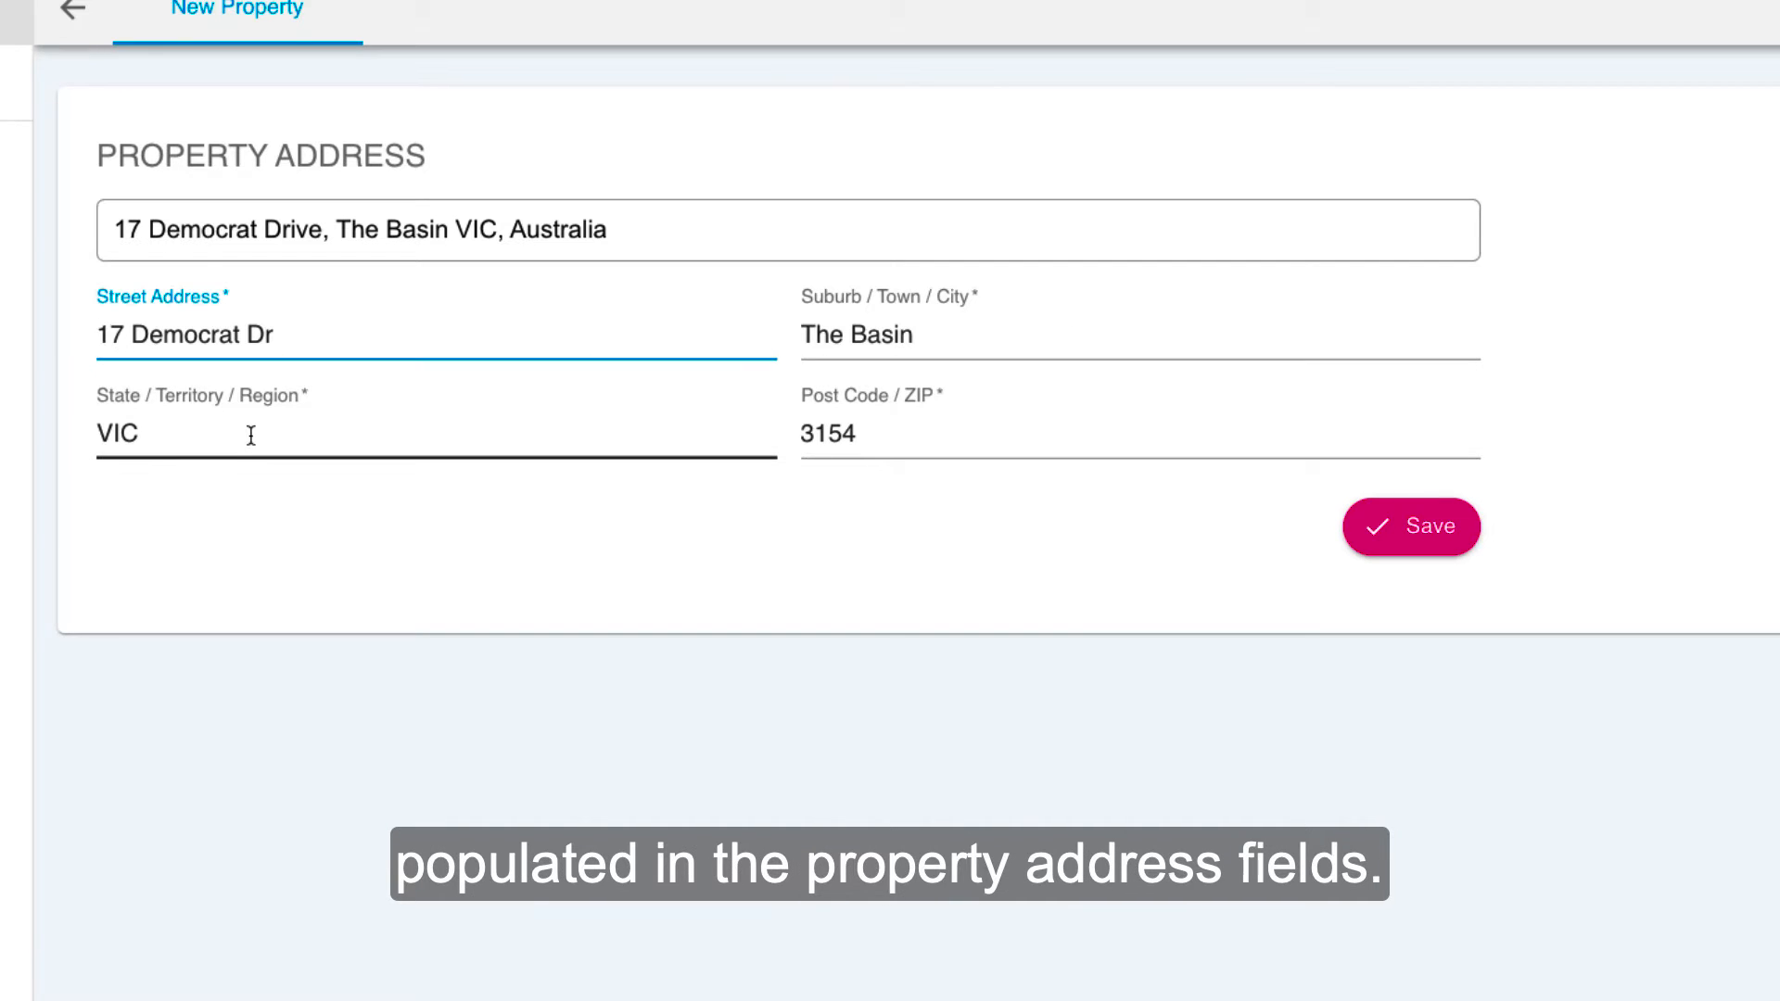
pyautogui.write('Unit 1')
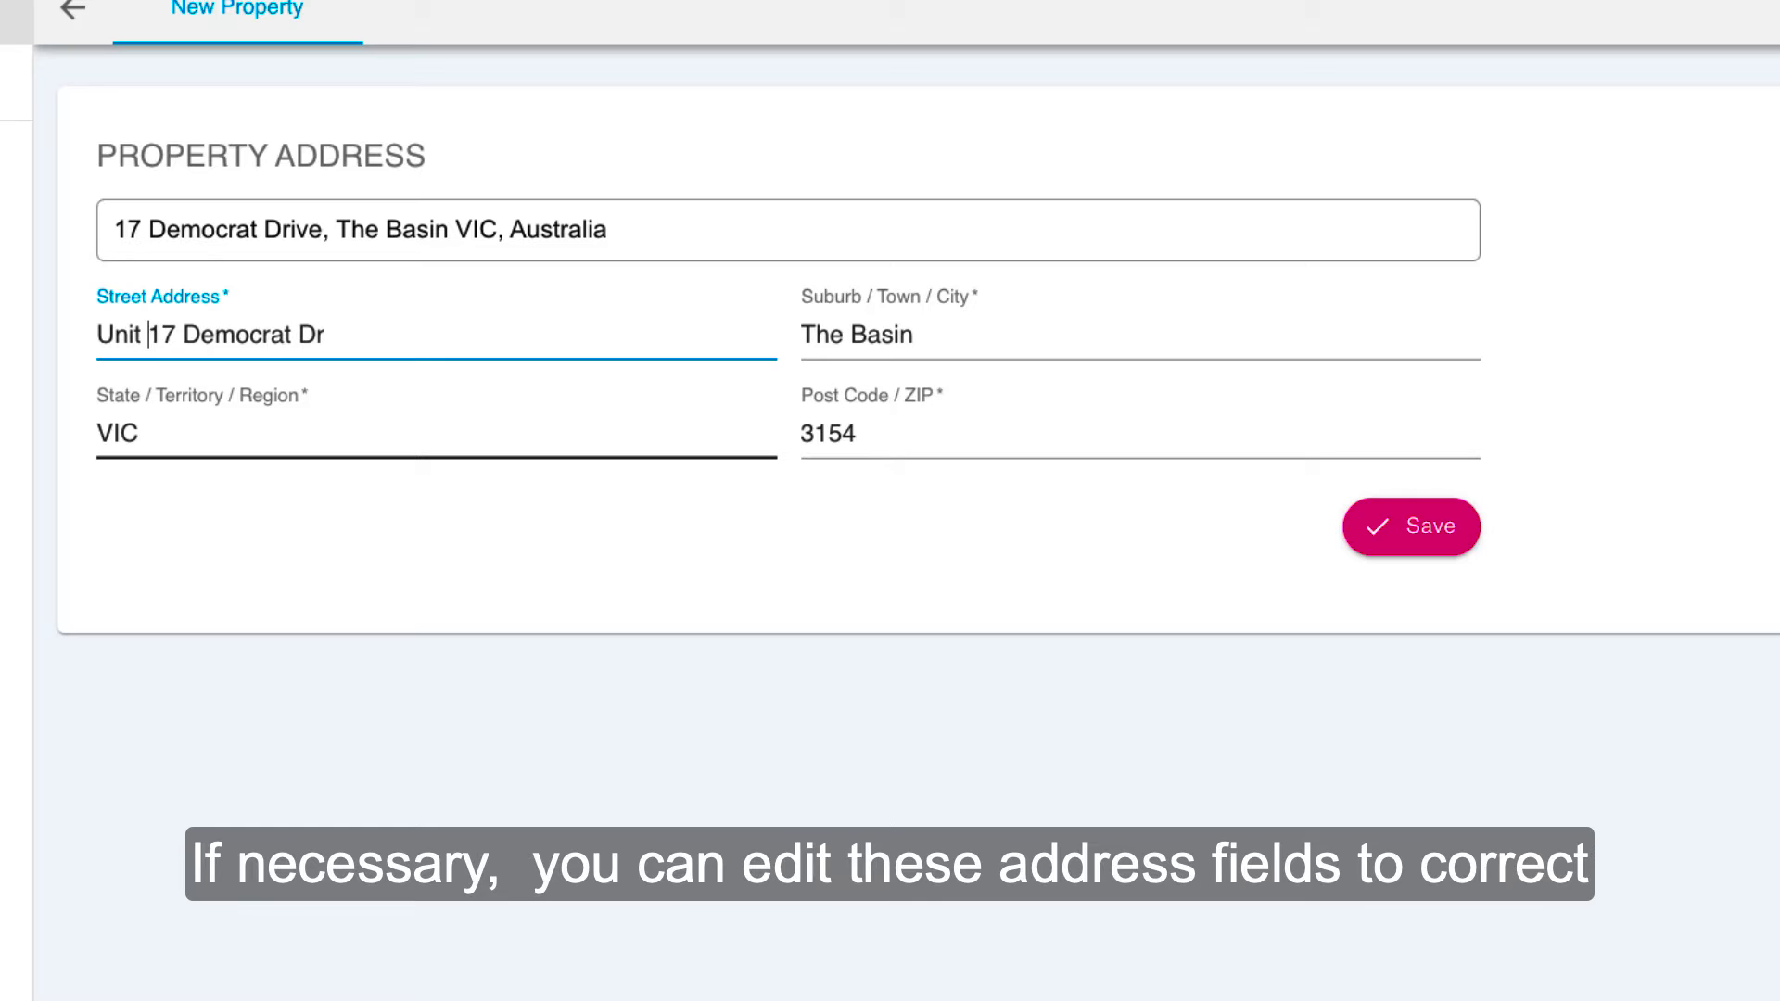
pyautogui.write(',')
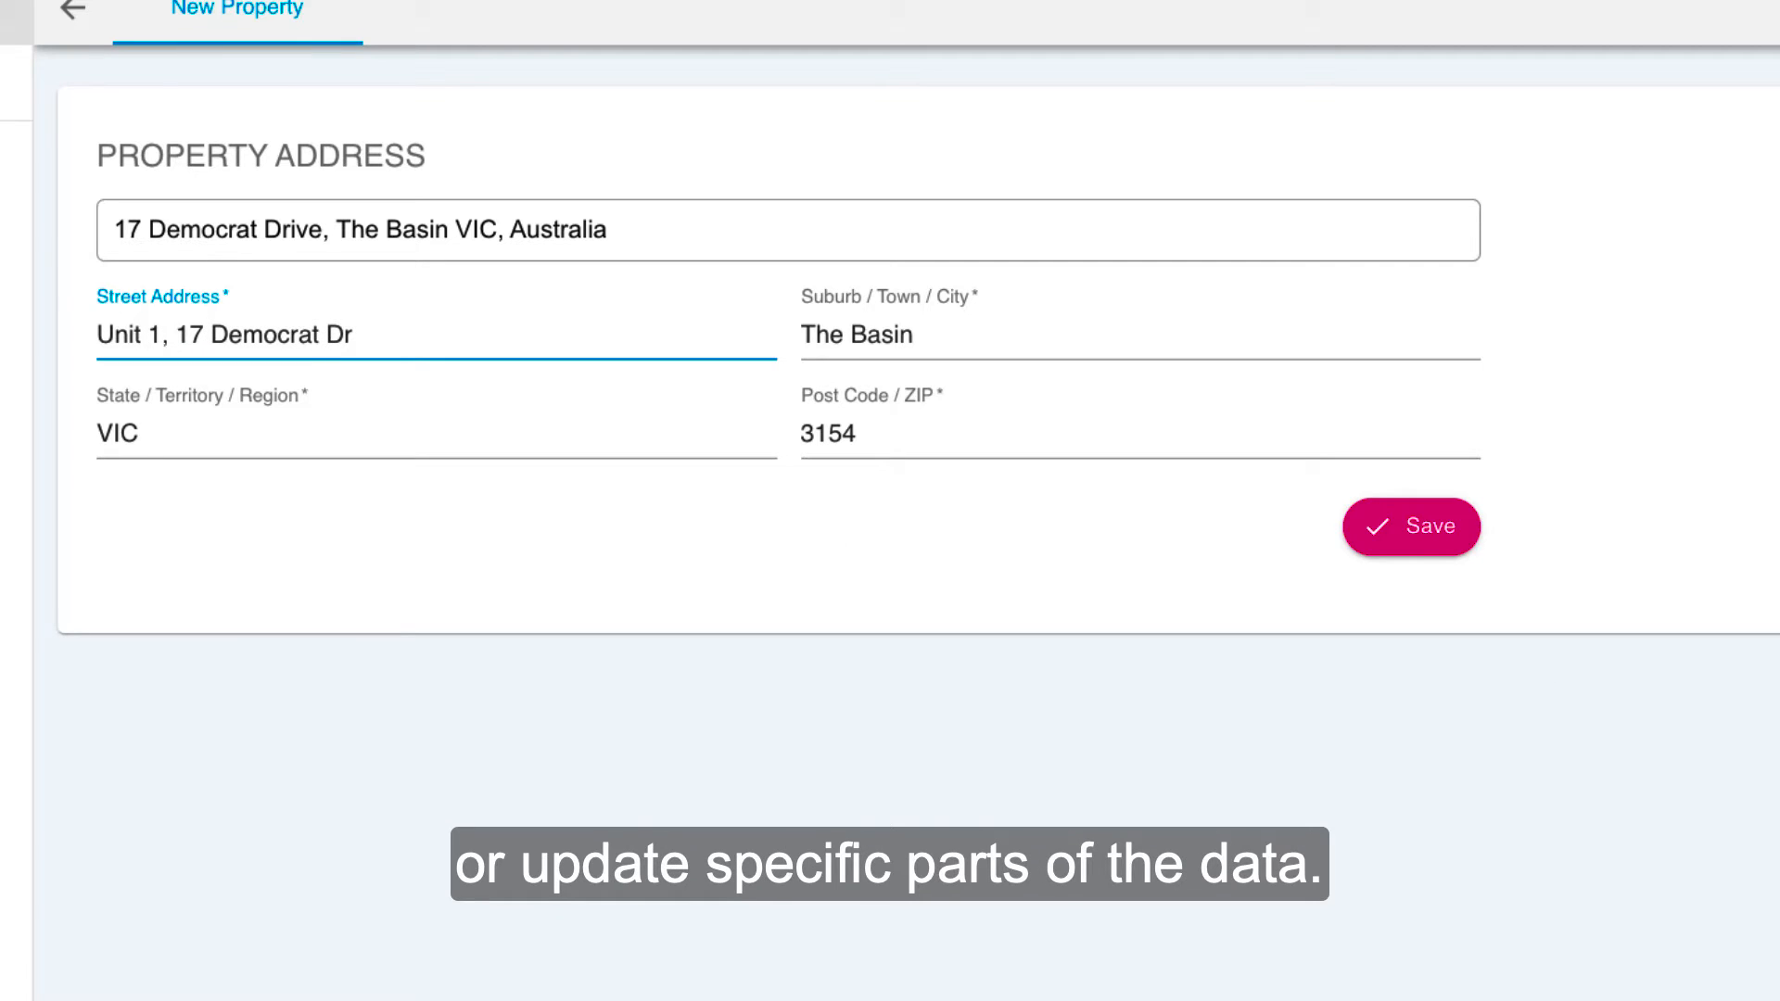
pyautogui.press('BackSpace')
pyautogui.press('BackSpace')
pyautogui.press('BackSpace')
pyautogui.press('BackSpace')
pyautogui.press('BackSpace')
pyautogui.press('BackSpace')
pyautogui.press('BackSpace')
pyautogui.press('BackSpace')
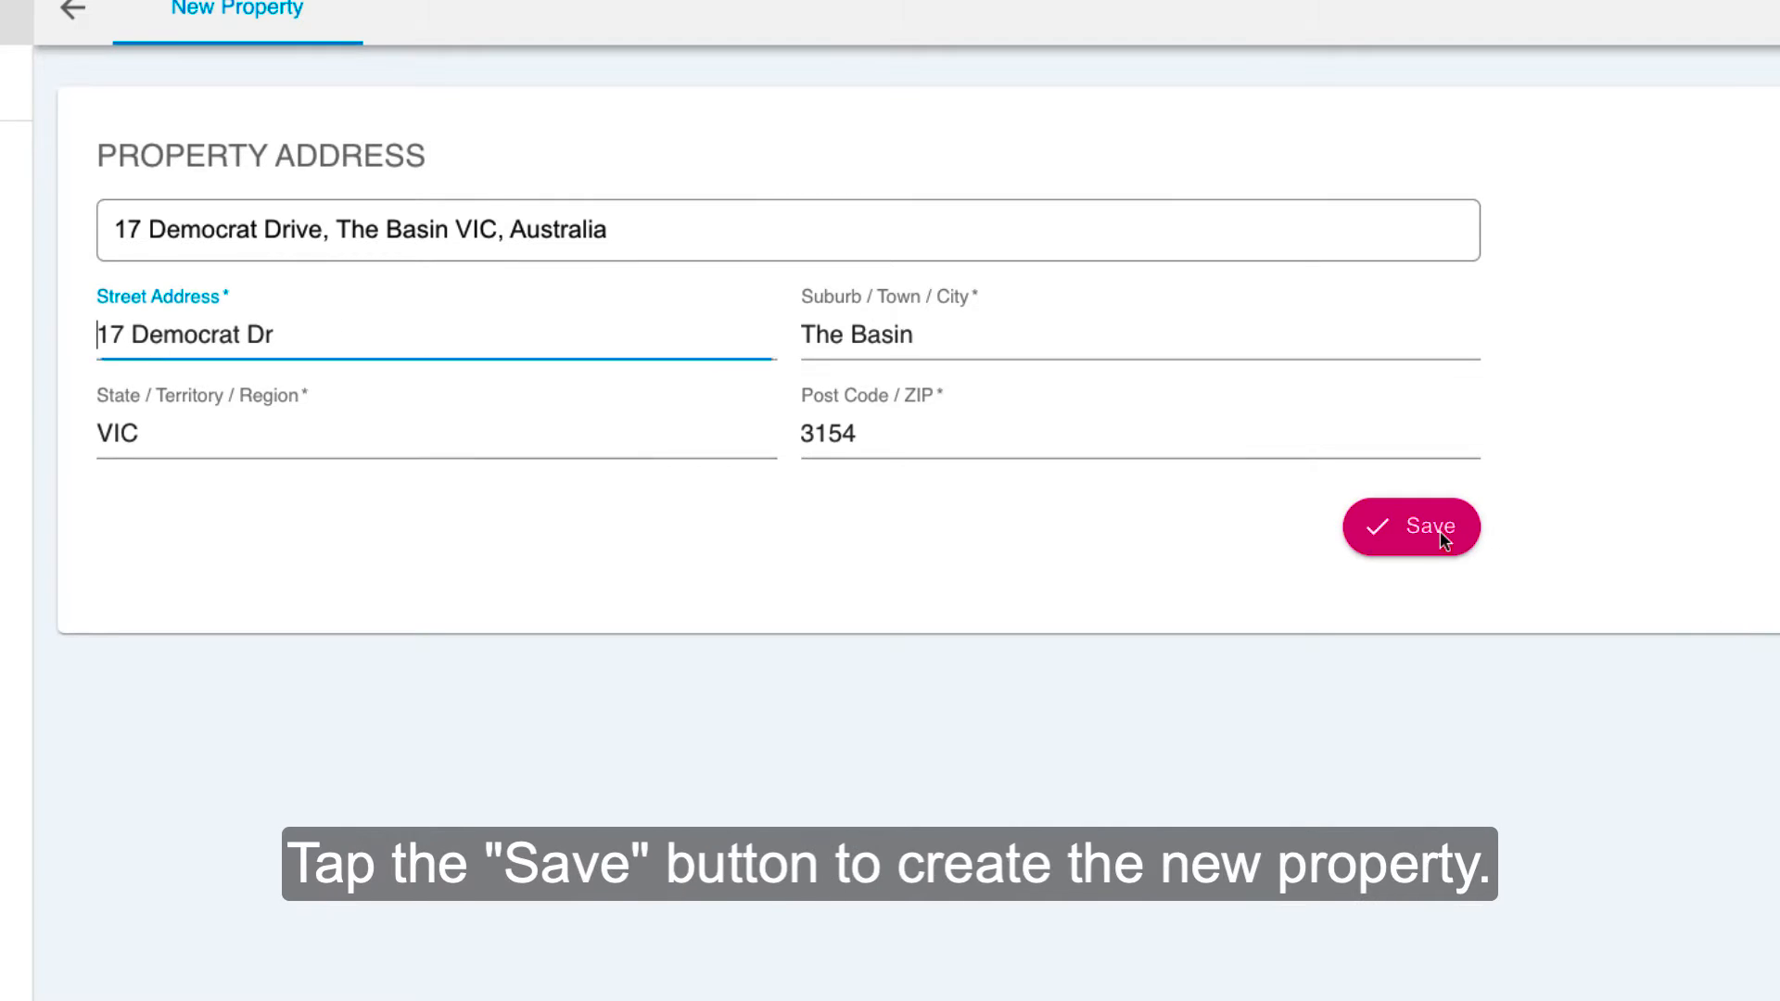
# Step: Save the new property and upload the PNG photo named after its address as the property image
pyautogui.click(1413, 525)
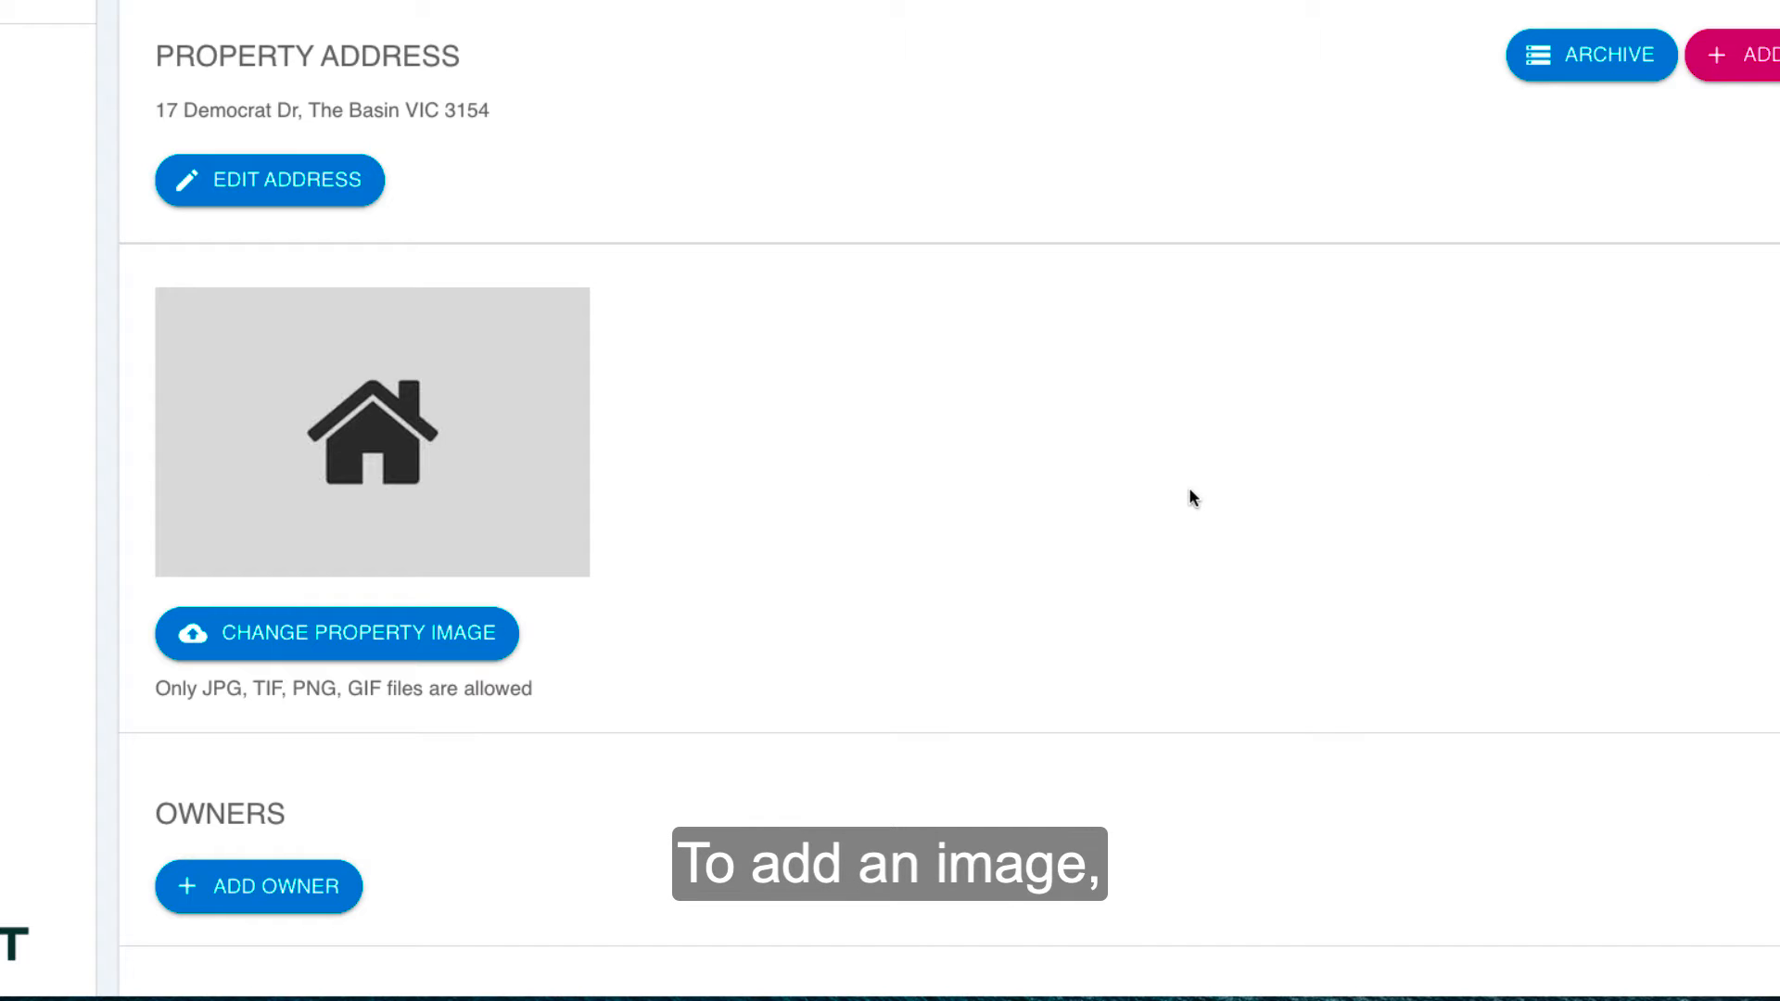
pyautogui.click(380, 633)
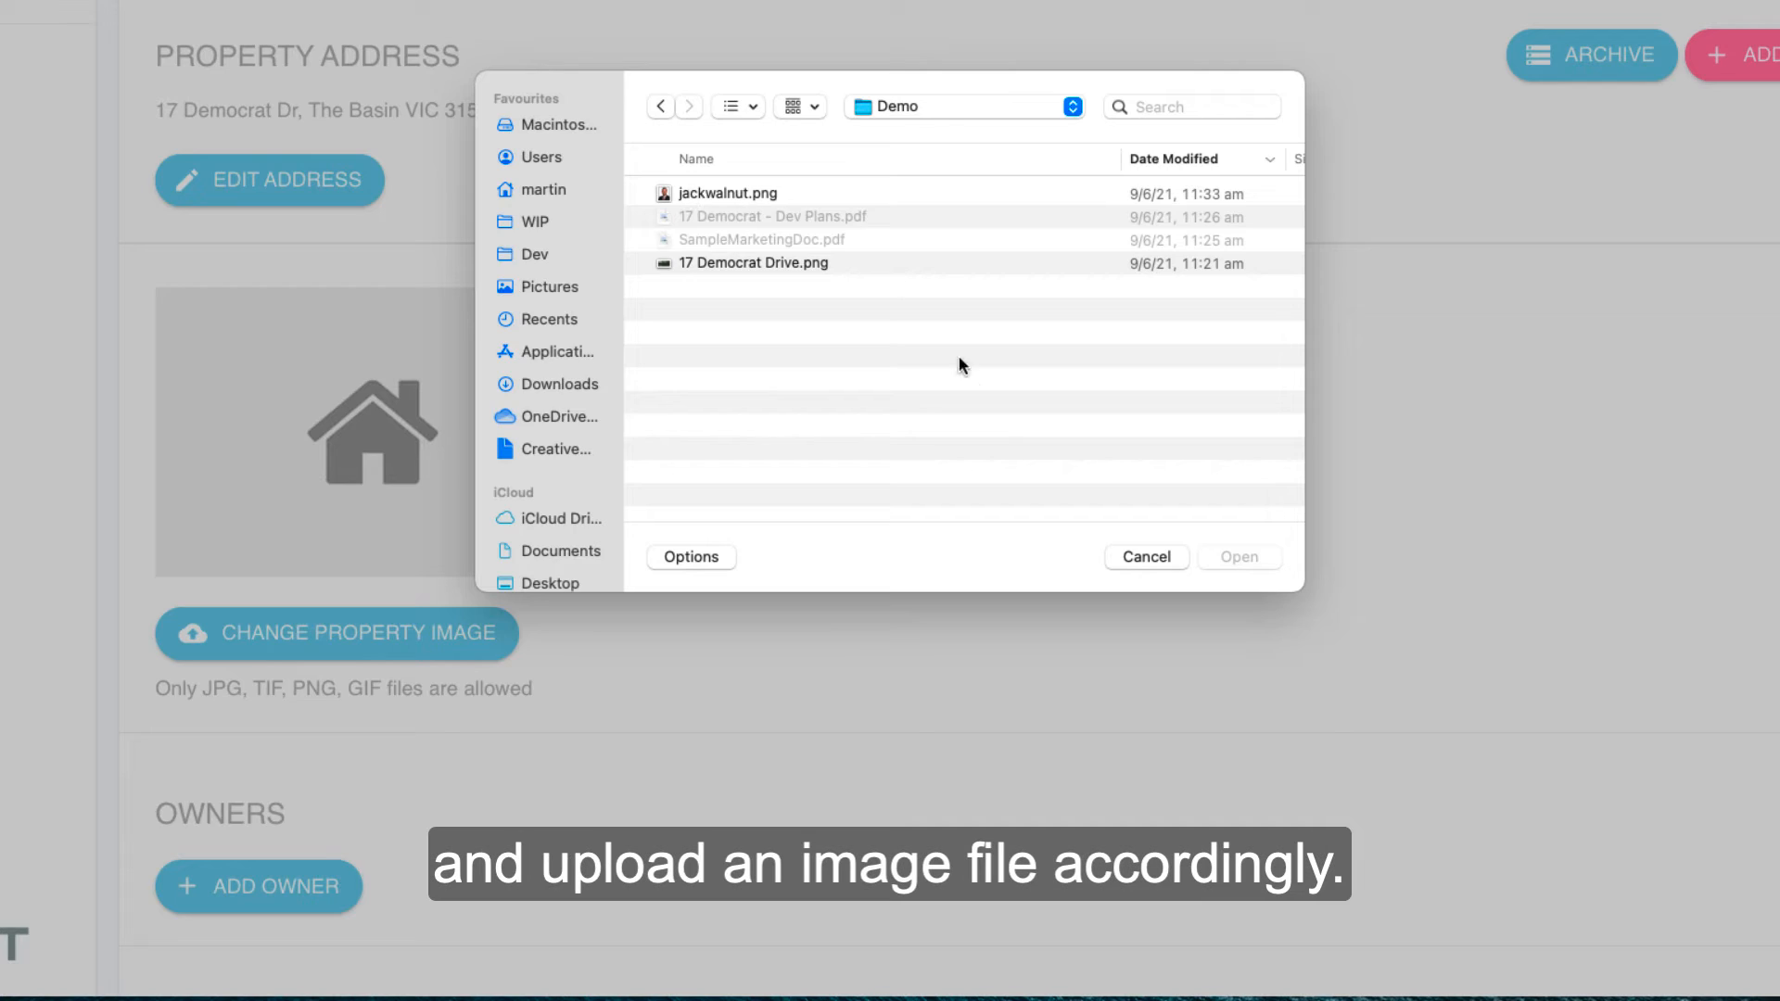
pyautogui.click(764, 261)
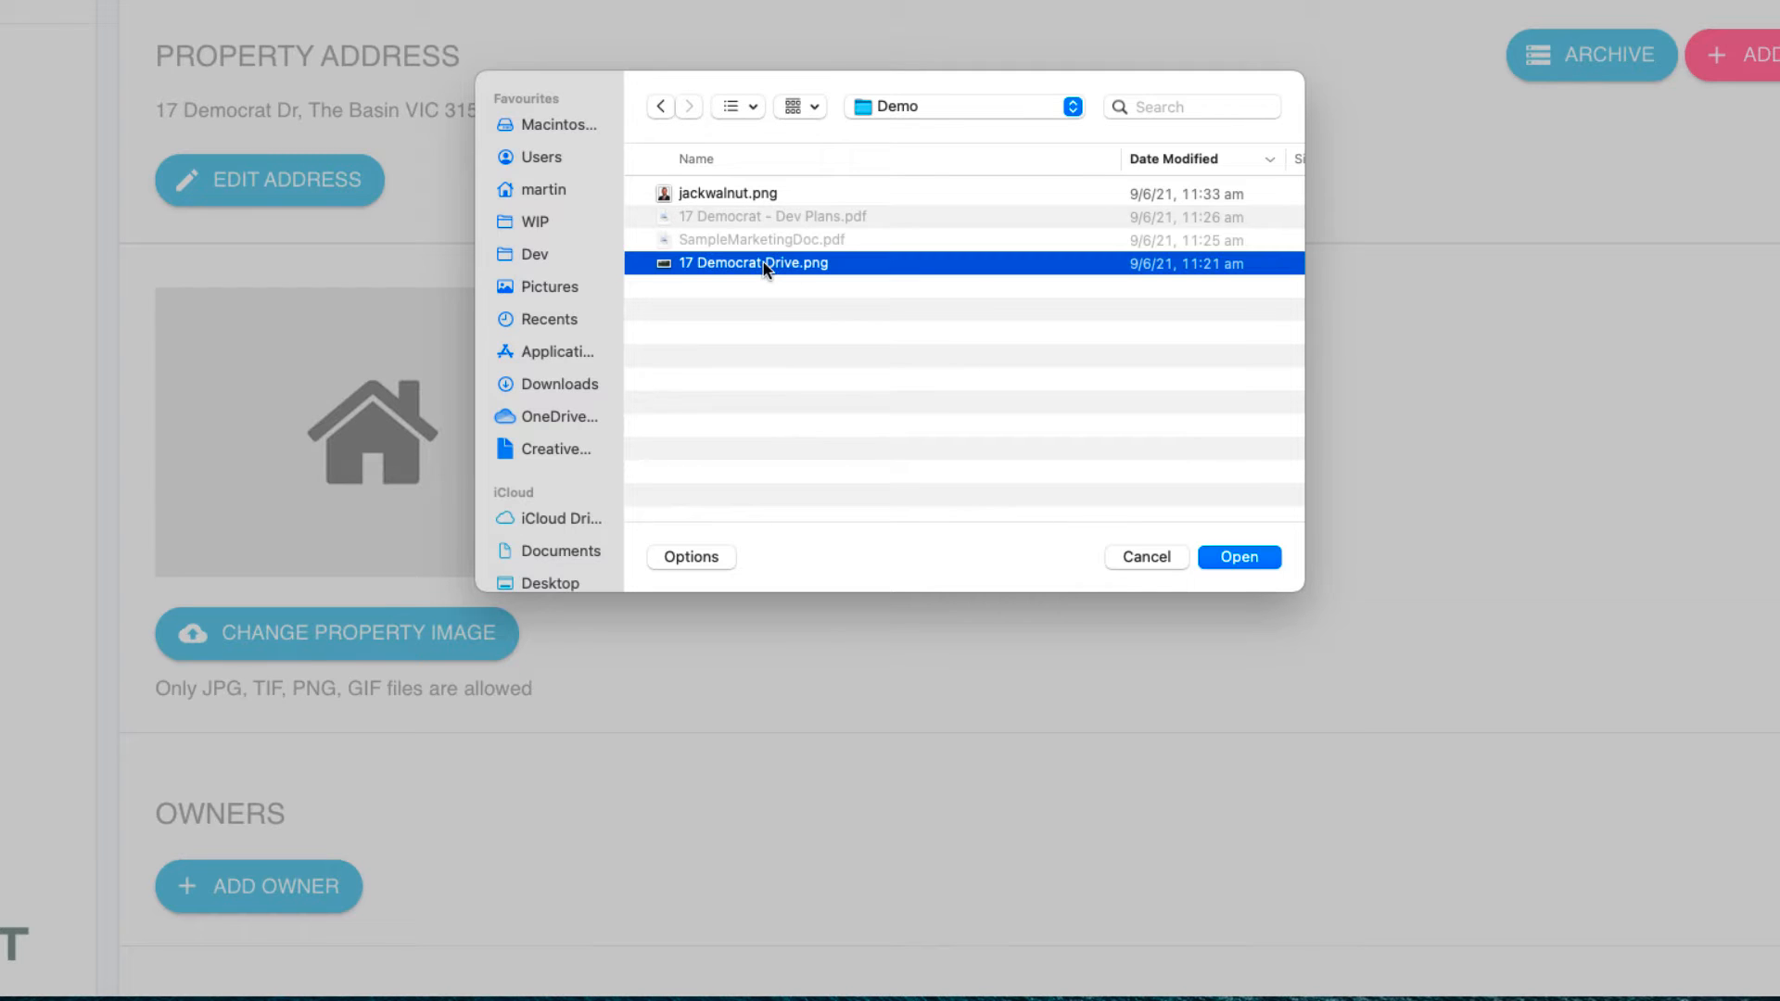
pyautogui.click(1253, 558)
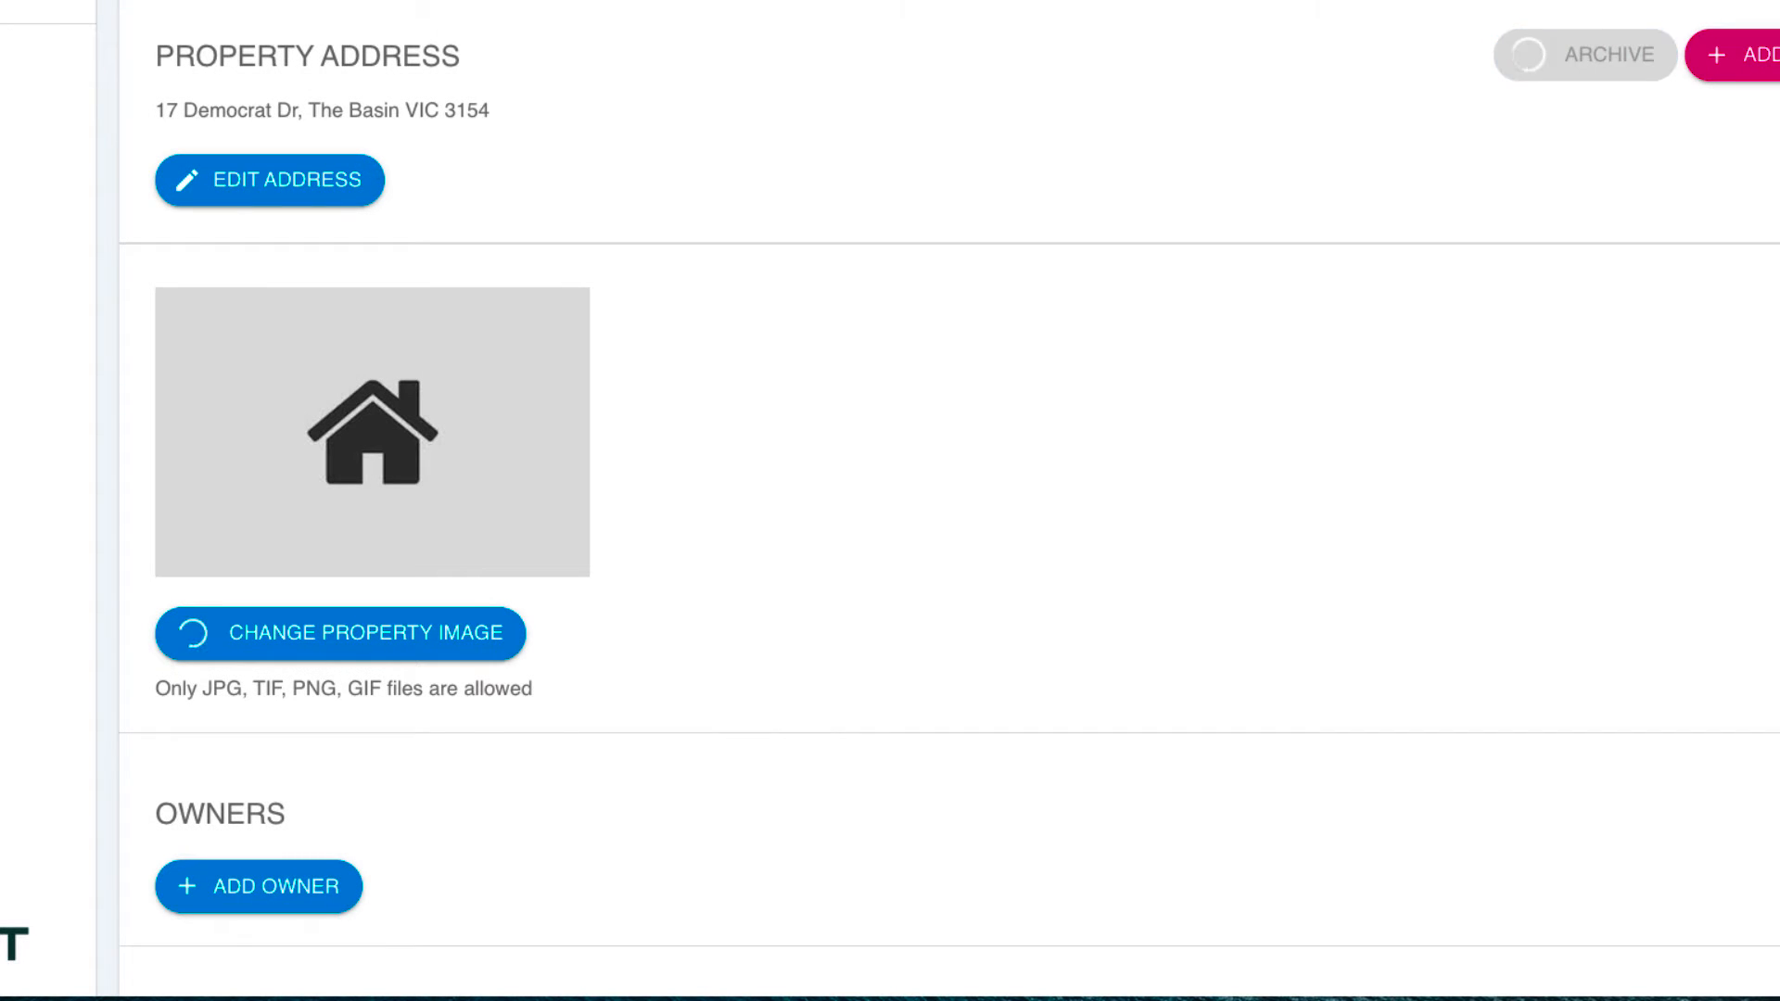
# Step: Start a new owner entry in the property's Owners section
pyautogui.scroll(-5, 1182, 602)
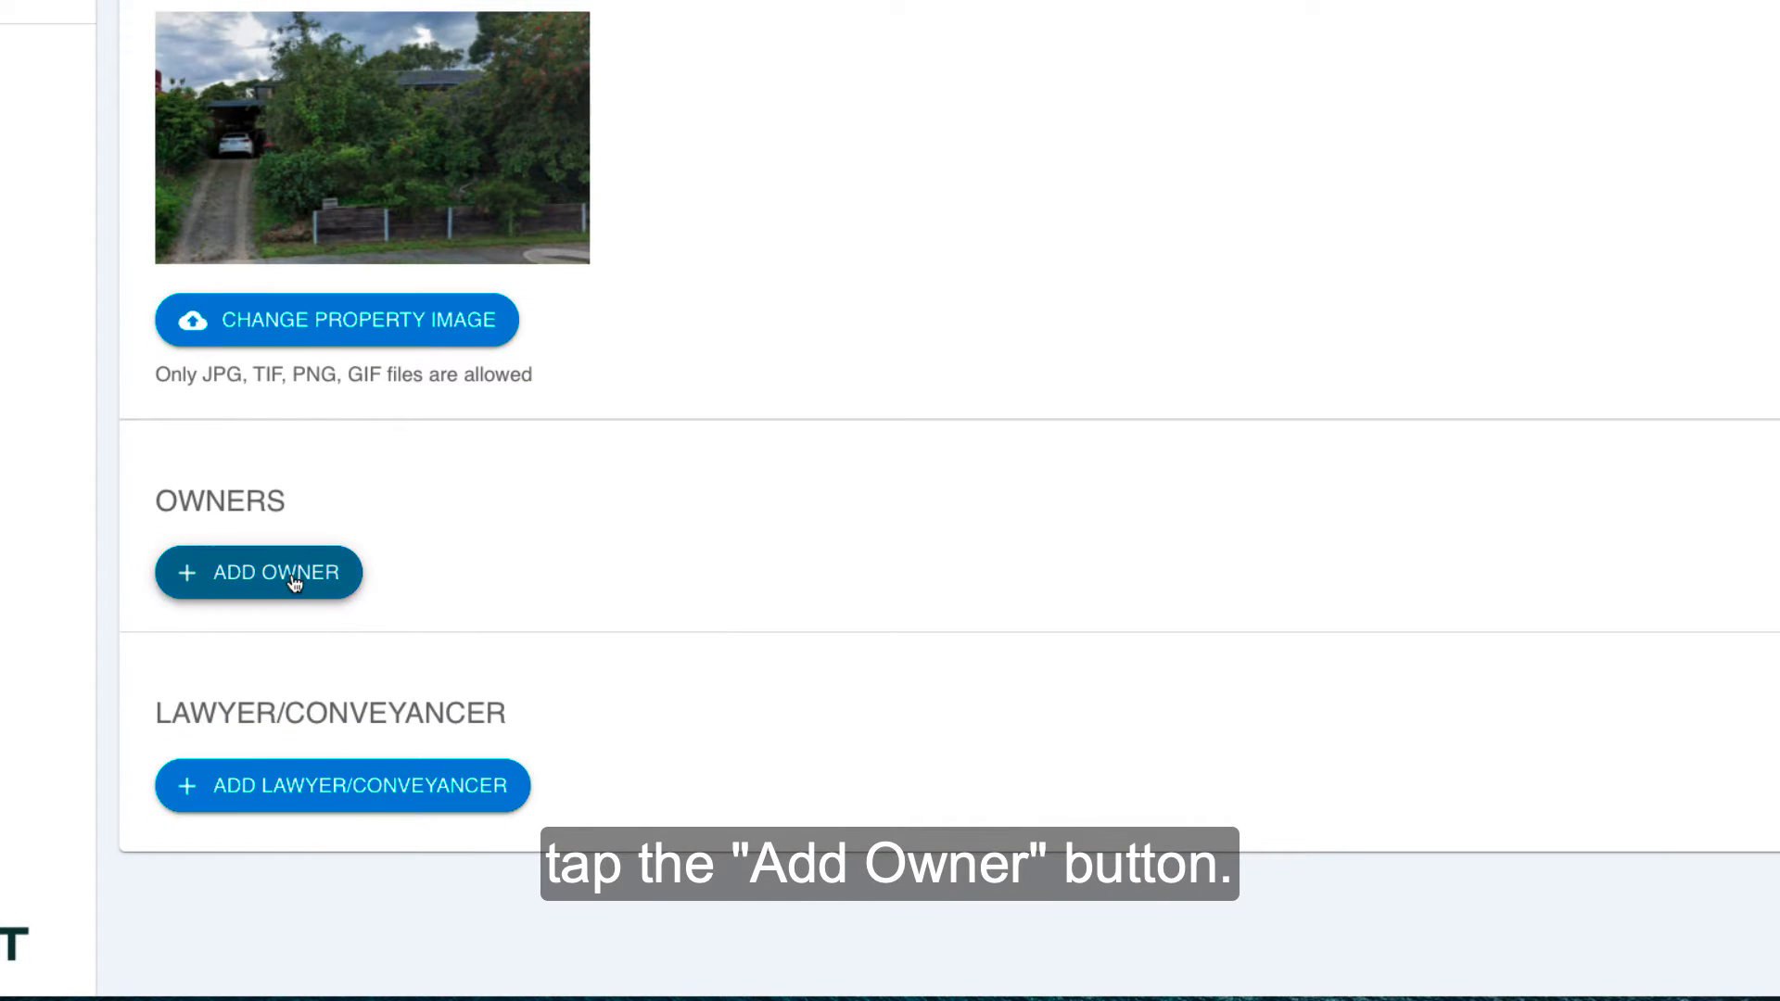
pyautogui.click(294, 582)
pyautogui.scroll(-3, 1460, 632)
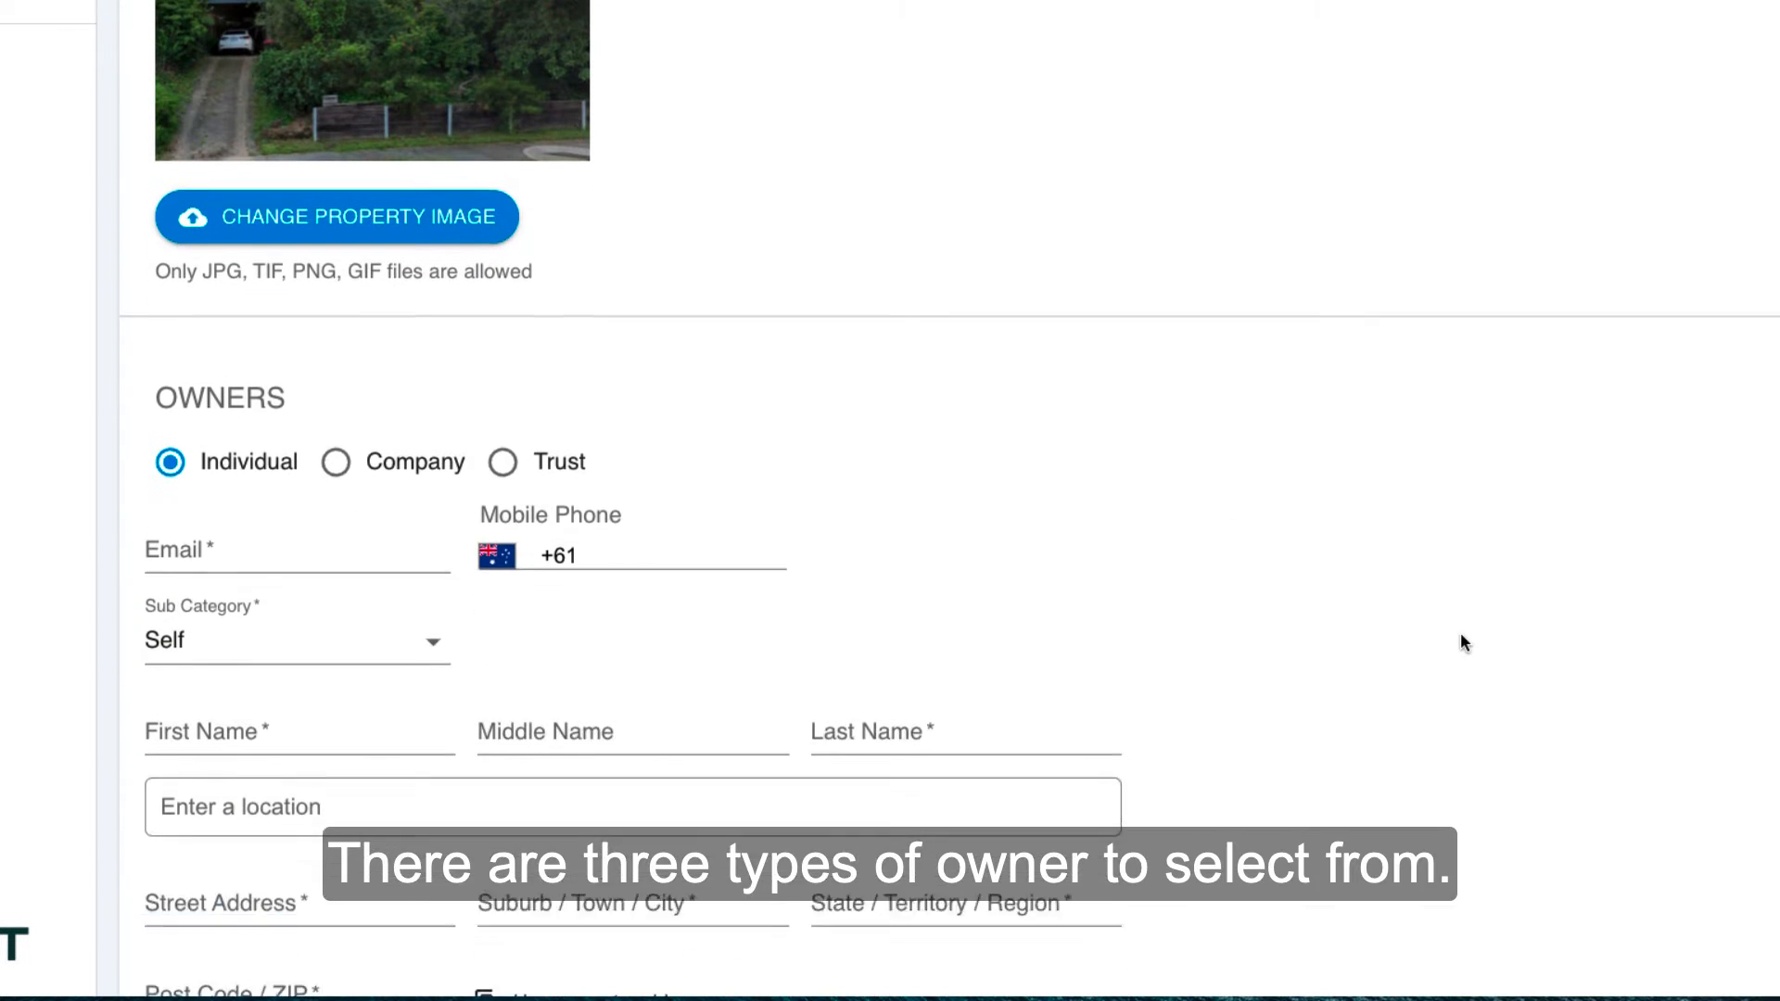
pyautogui.scroll(-2, 1459, 632)
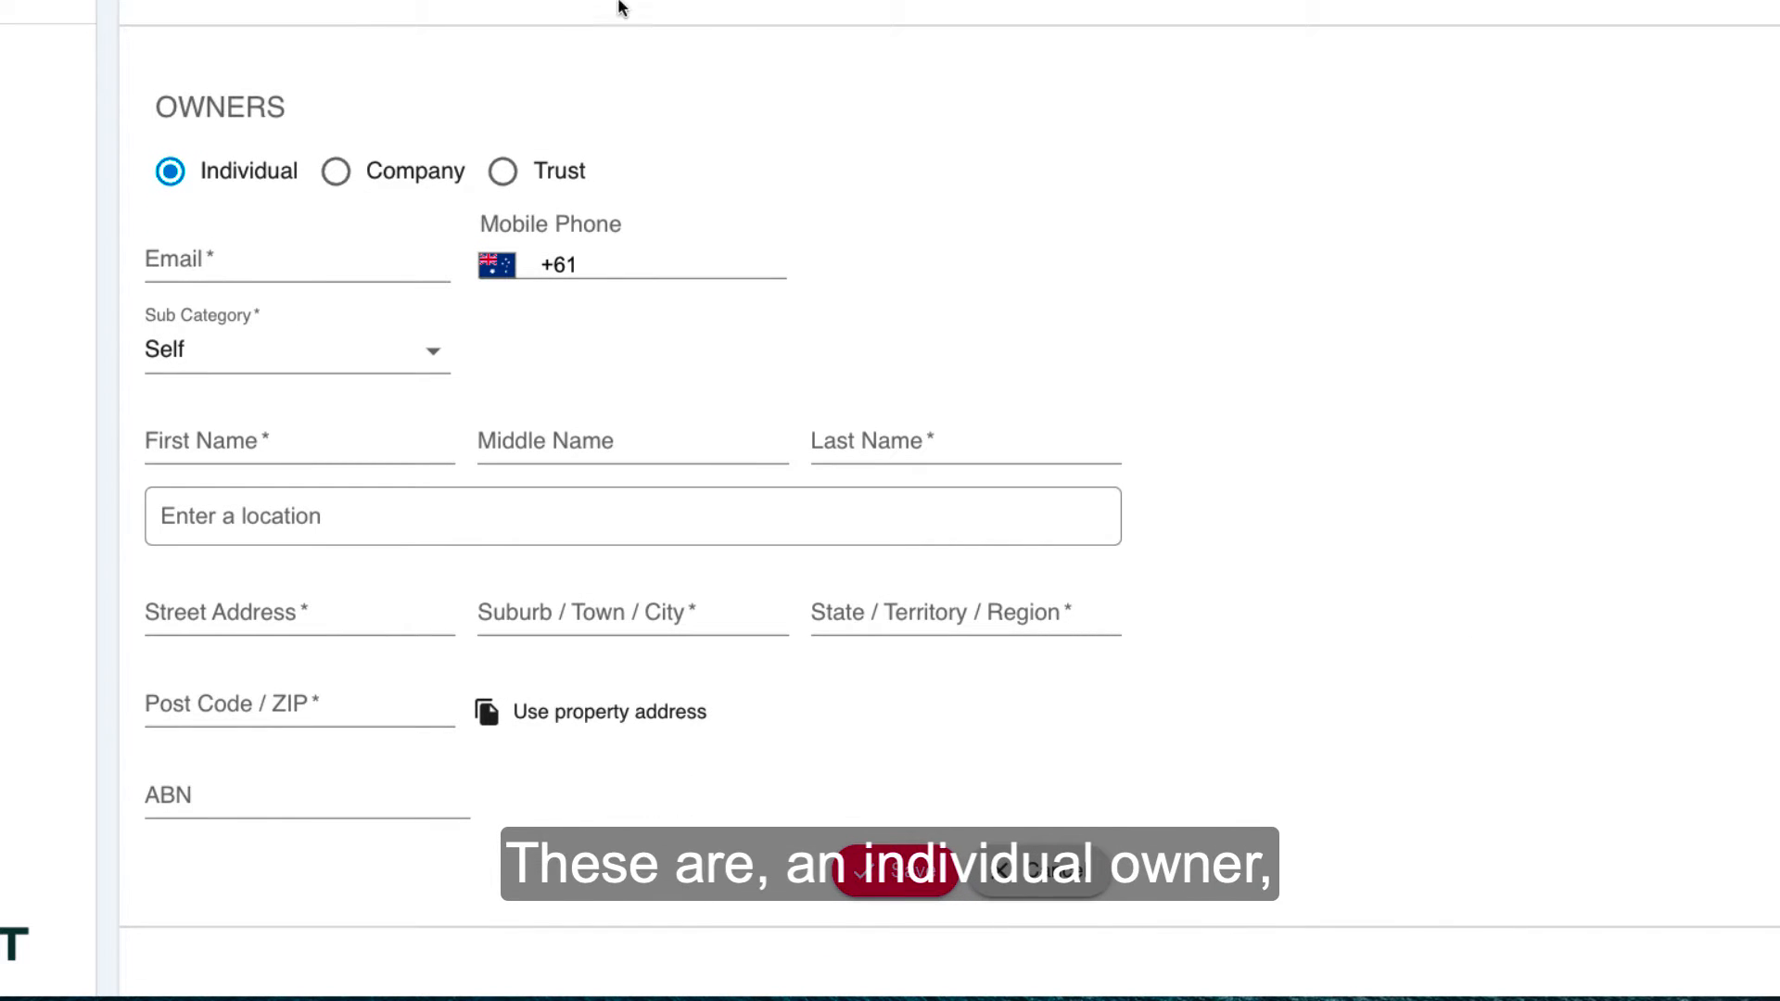
# Step: Examine the owner forms for the Company and Trust types and return the owner type to Individual
pyautogui.click(336, 170)
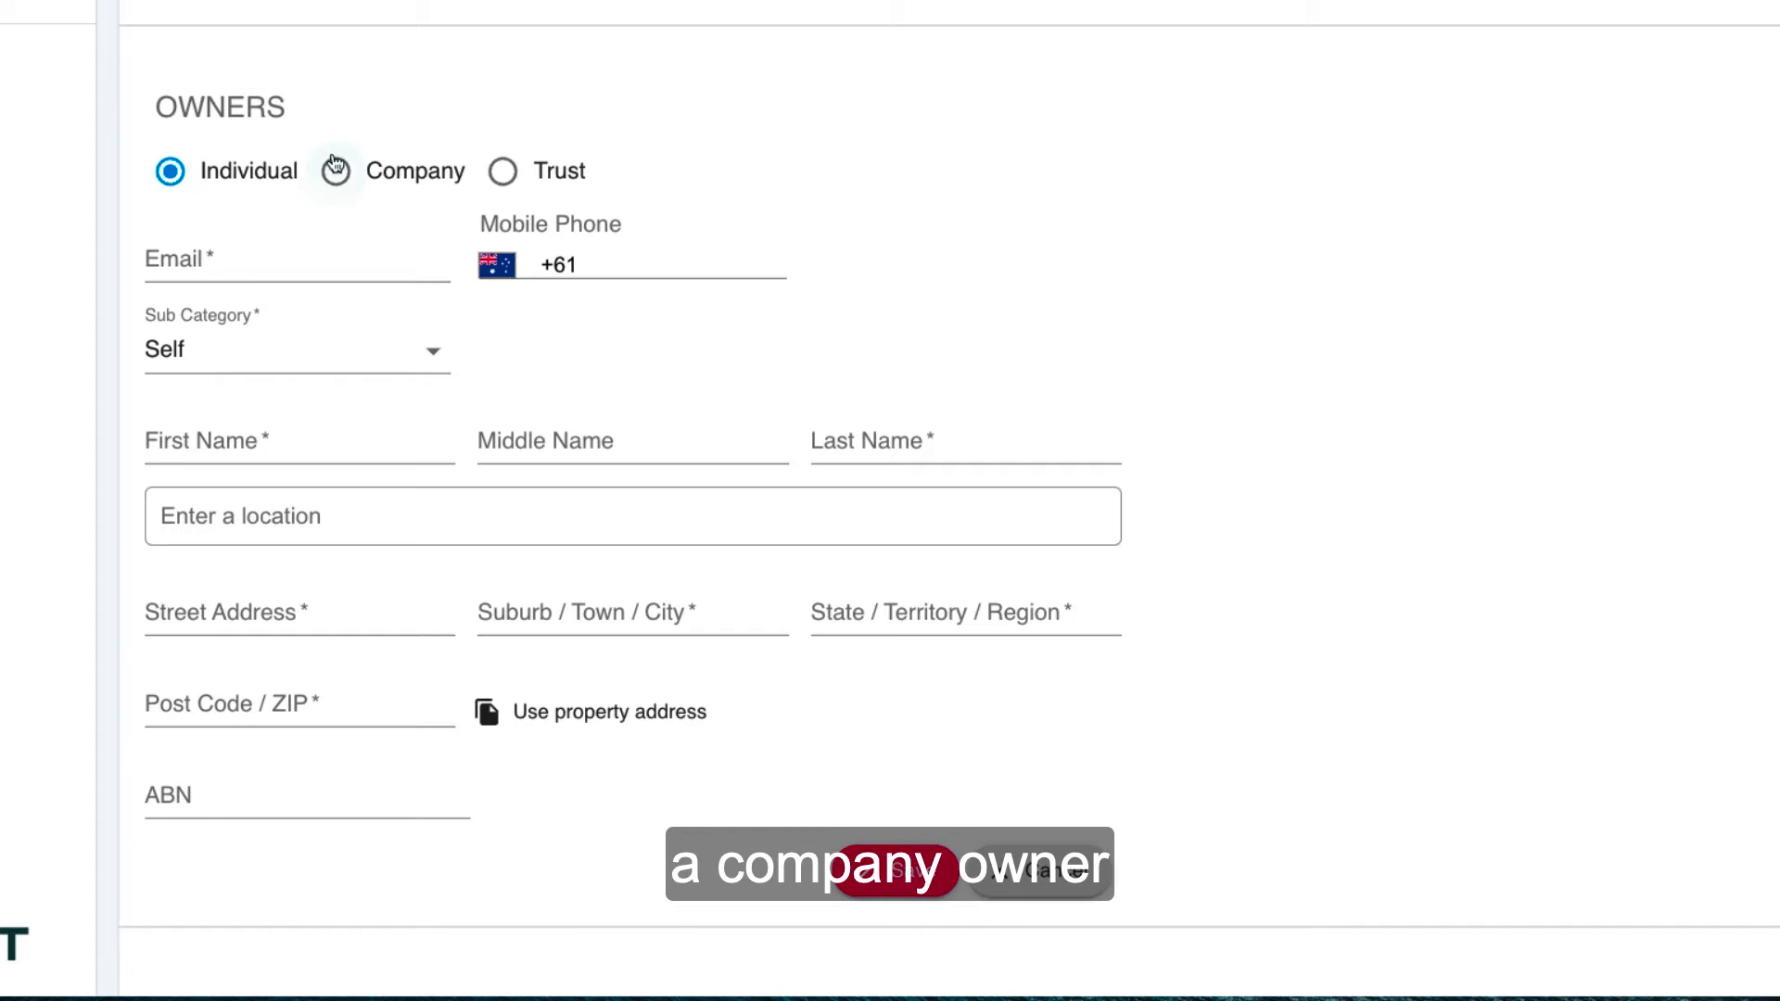
pyautogui.scroll(-2, 953, 366)
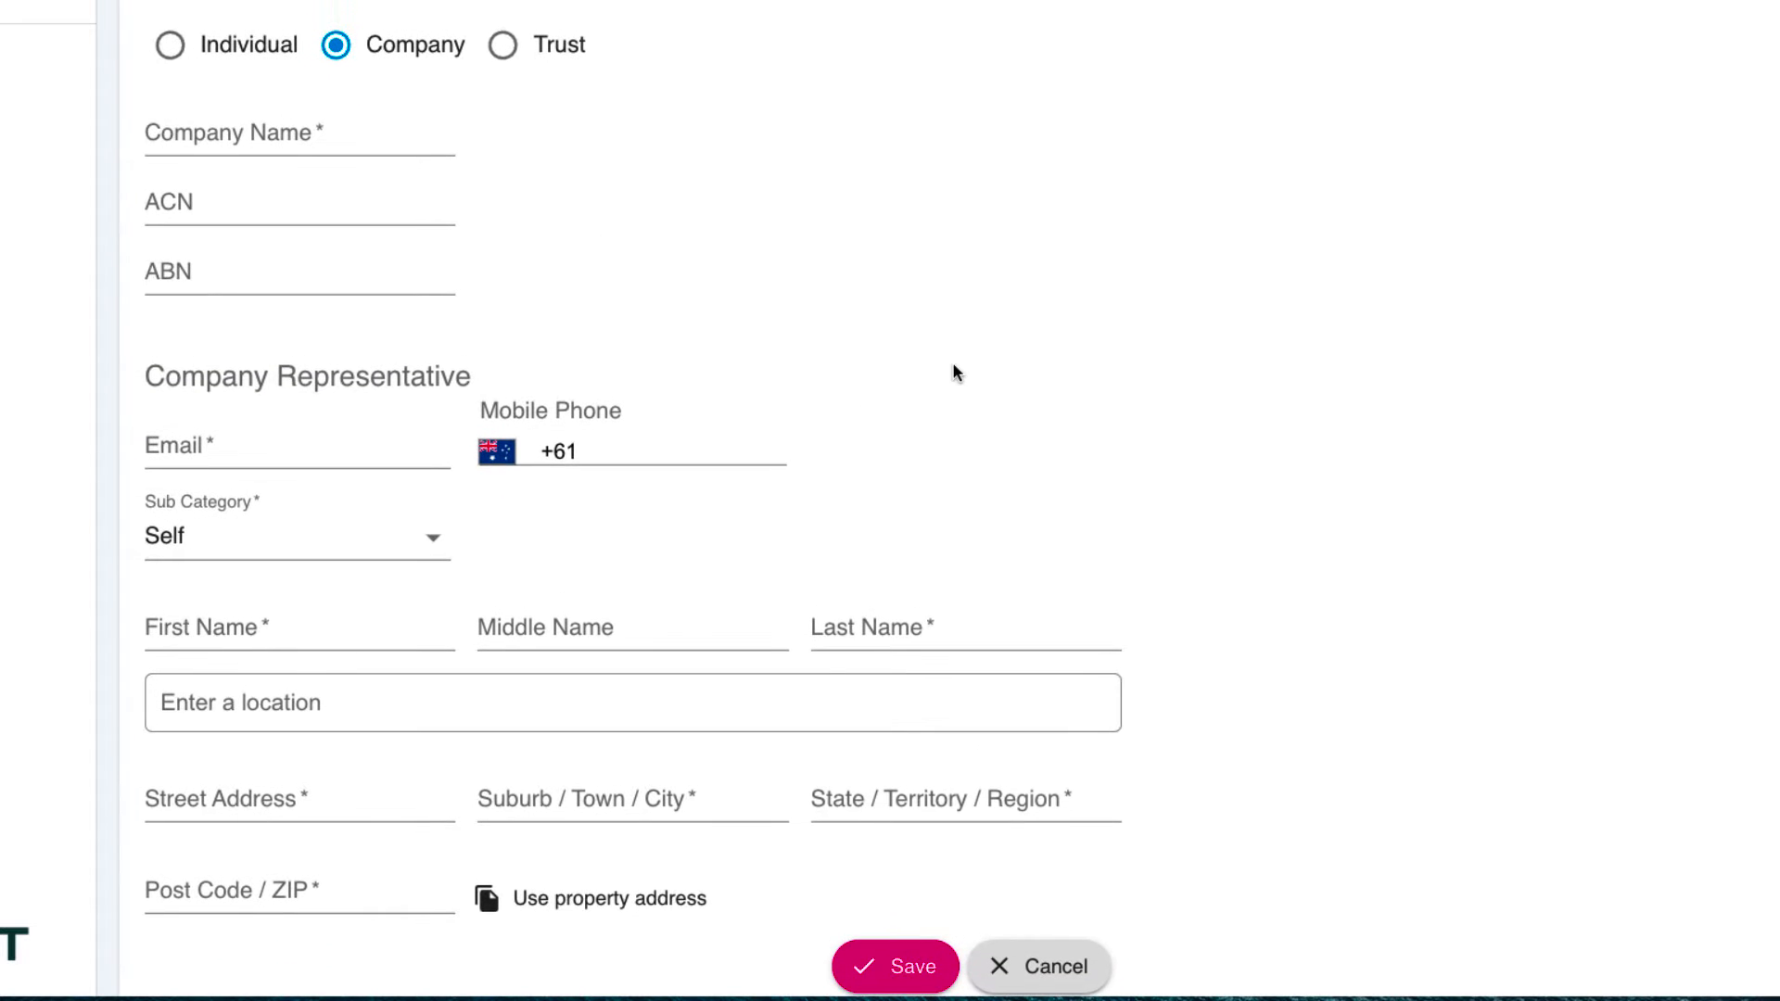
pyautogui.click(501, 42)
pyautogui.scroll(-1, 1075, 278)
pyautogui.scroll(1, 1093, 287)
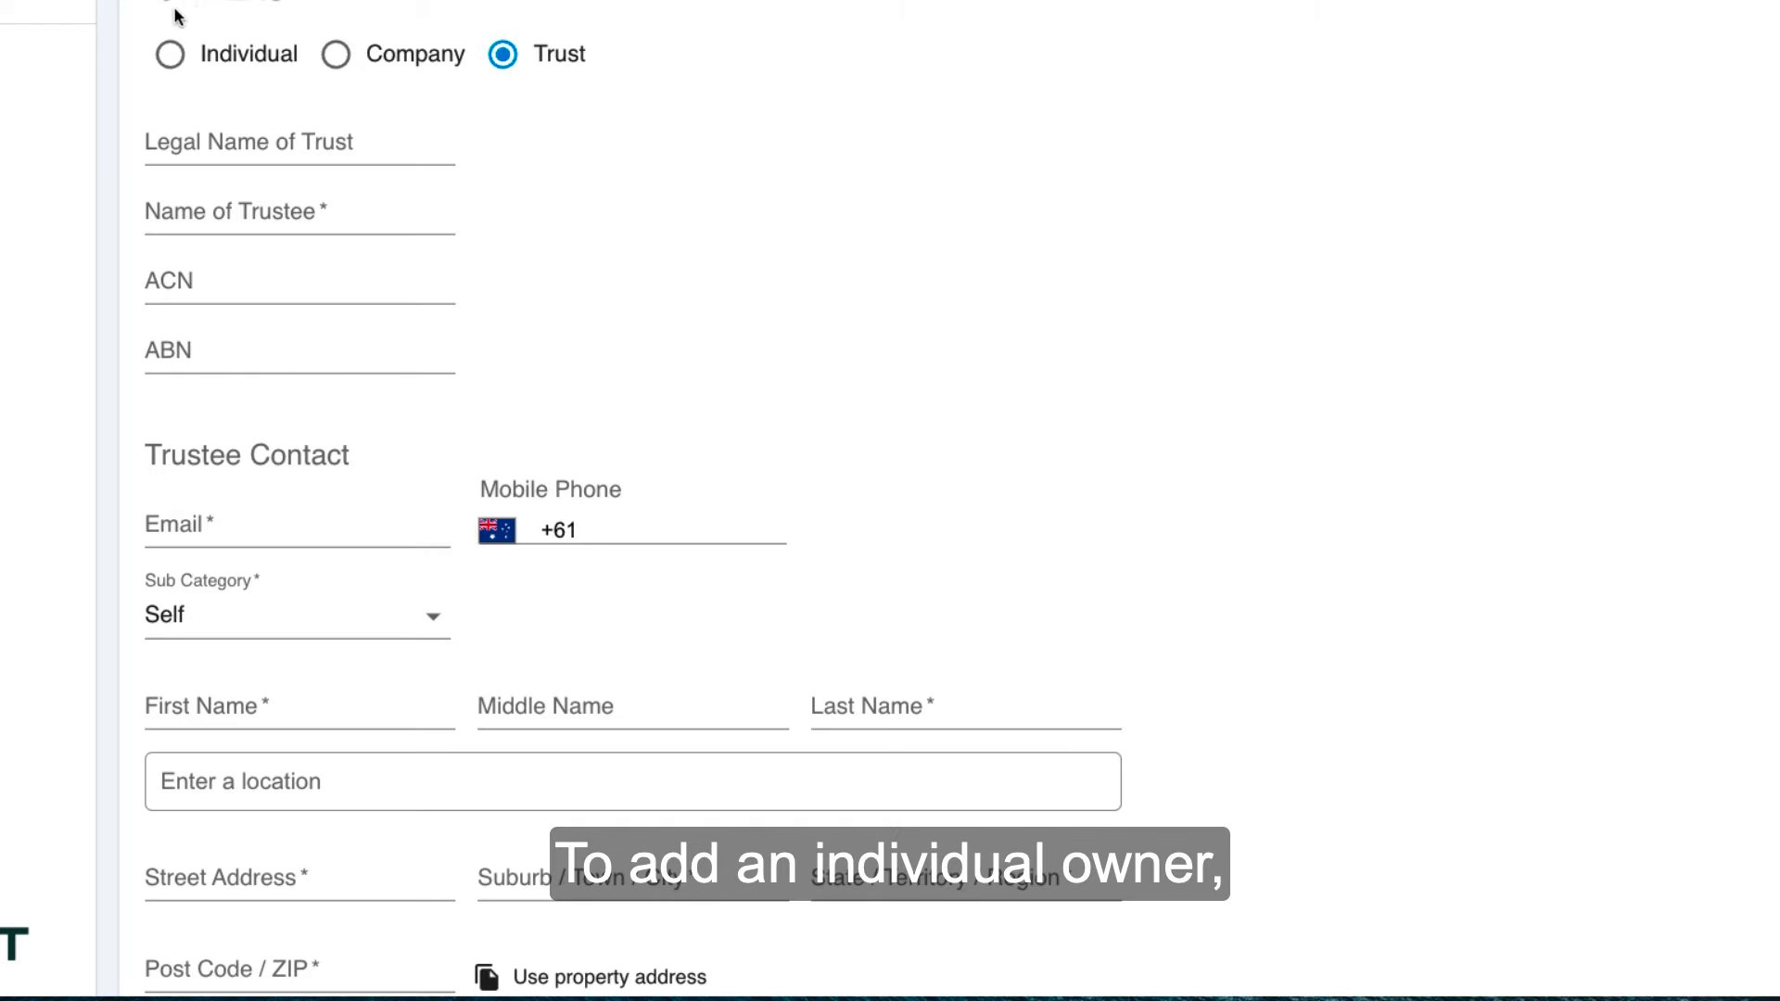
pyautogui.click(169, 53)
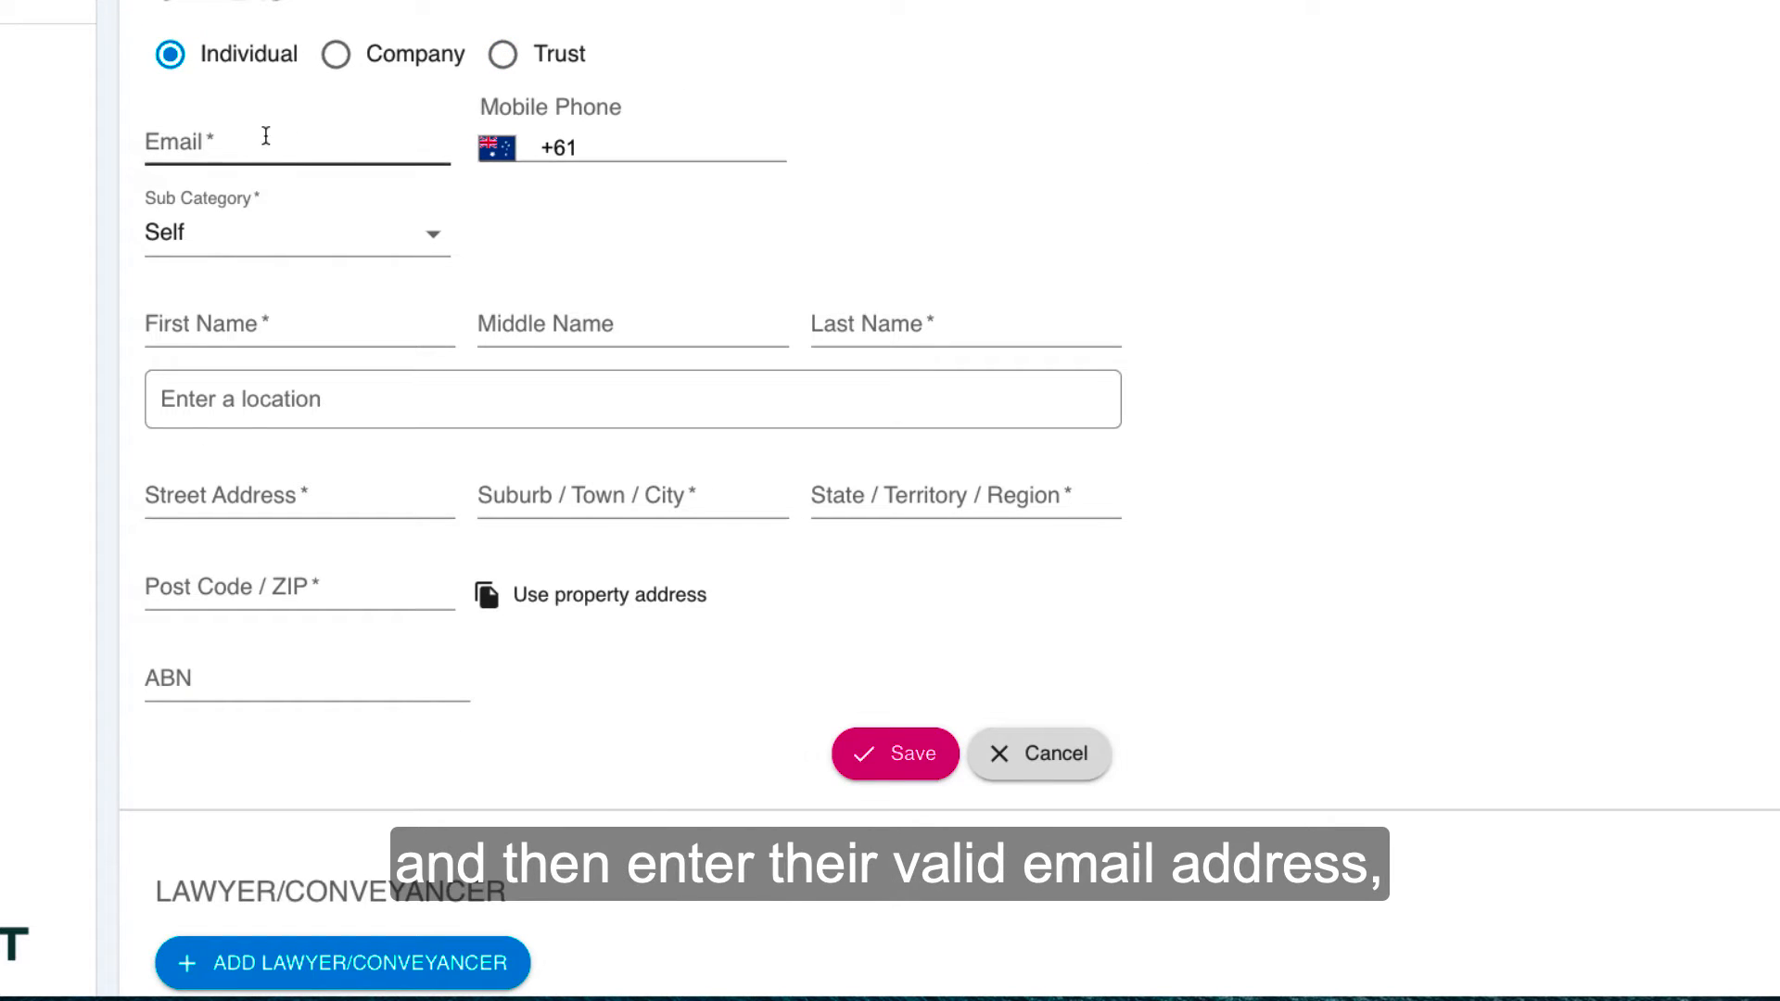
# Step: Fill in the individual owner's e-mail address and mobile phone number
pyautogui.click(235, 141)
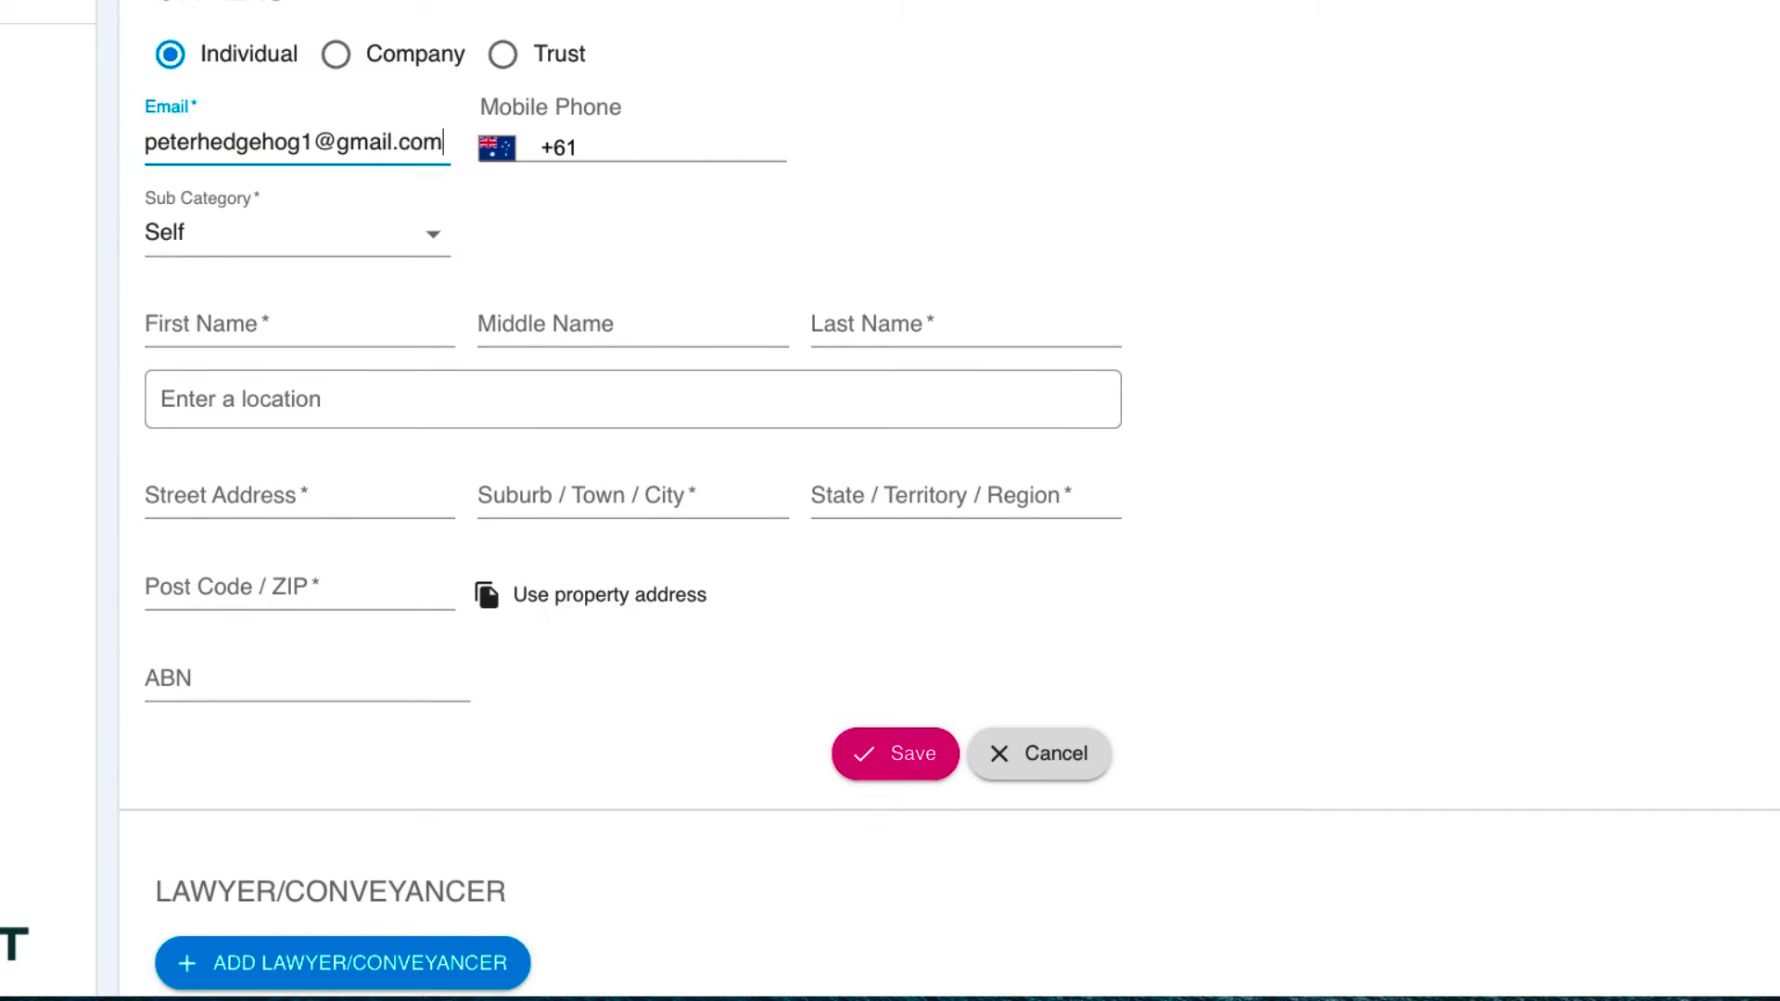
pyautogui.press('Tab')
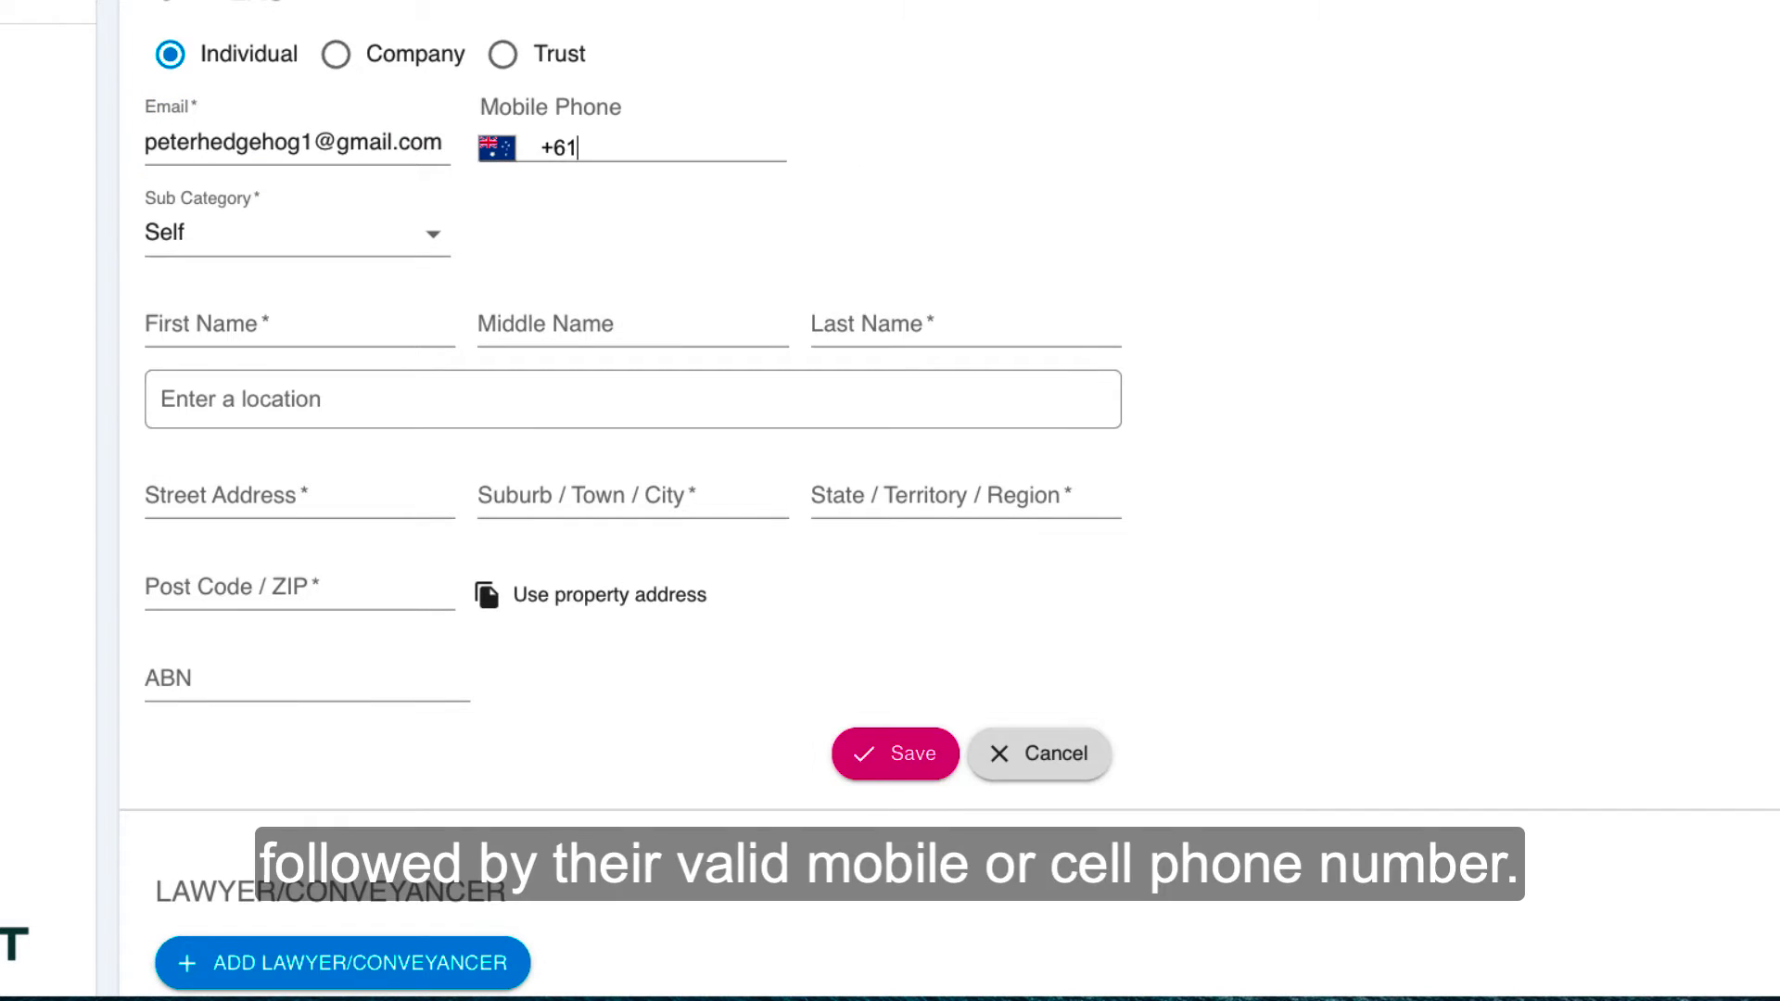
# Step: Try the Power of Attorney sub category with an estate description, and return the sub category to Self
pyautogui.click(433, 241)
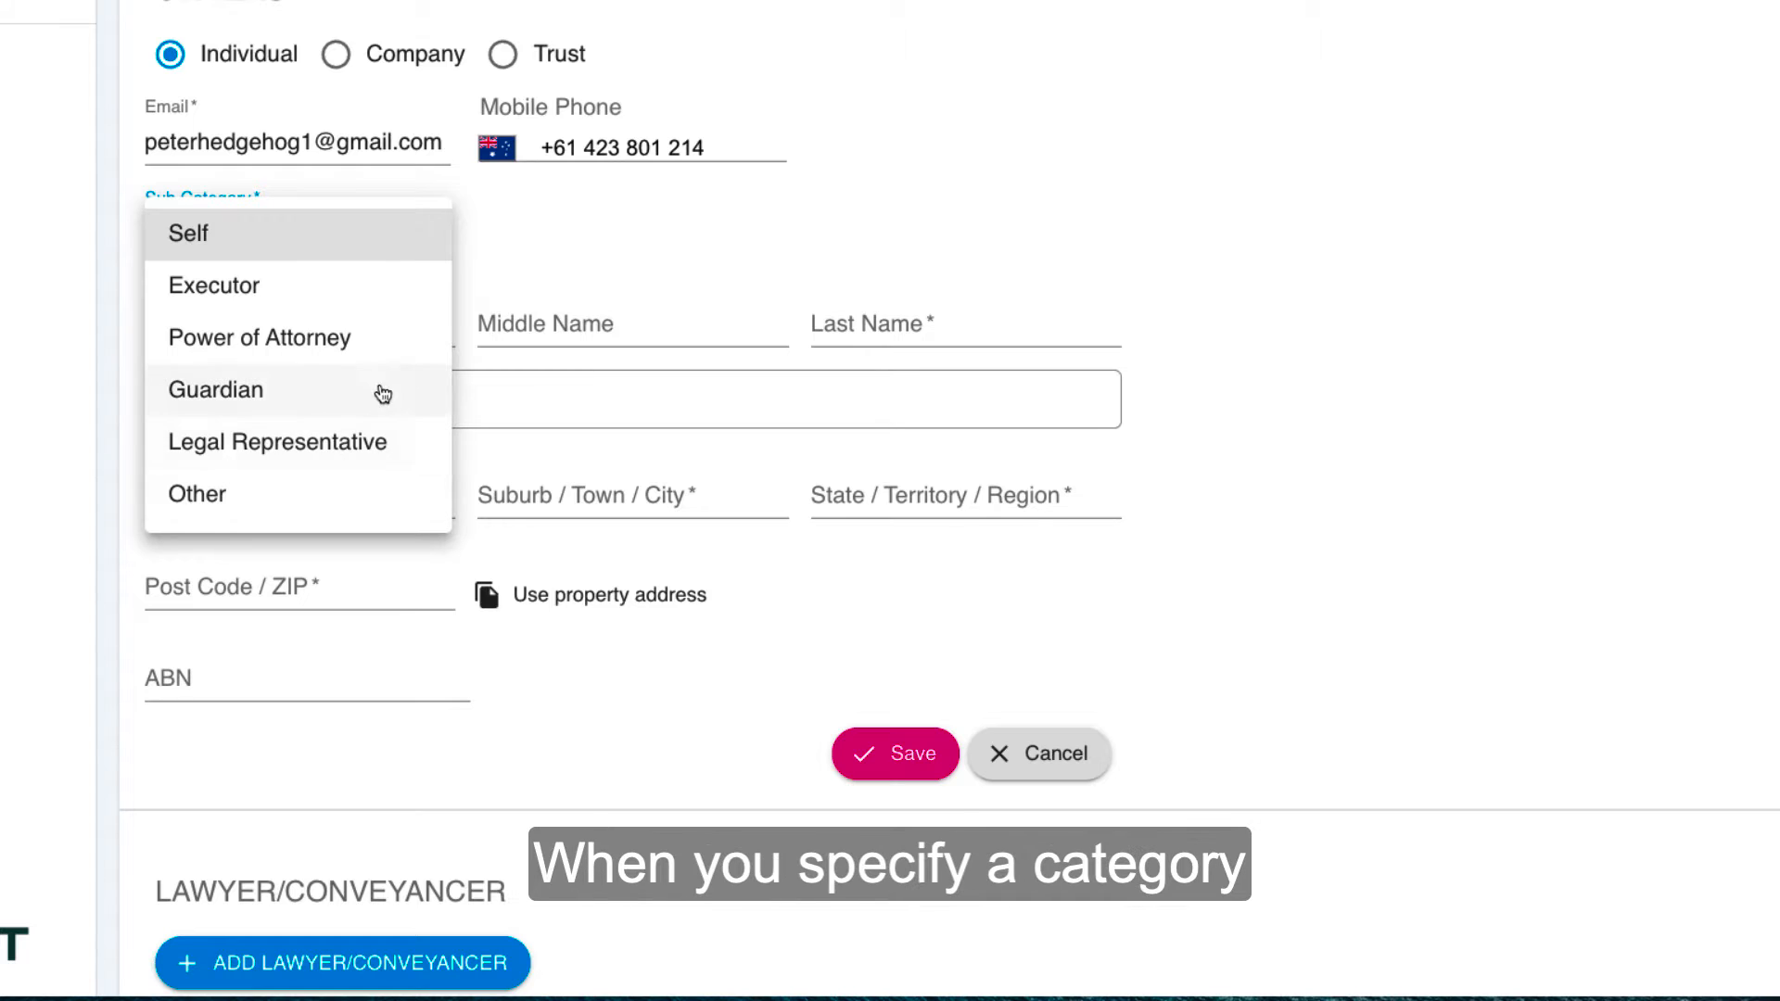
pyautogui.click(252, 345)
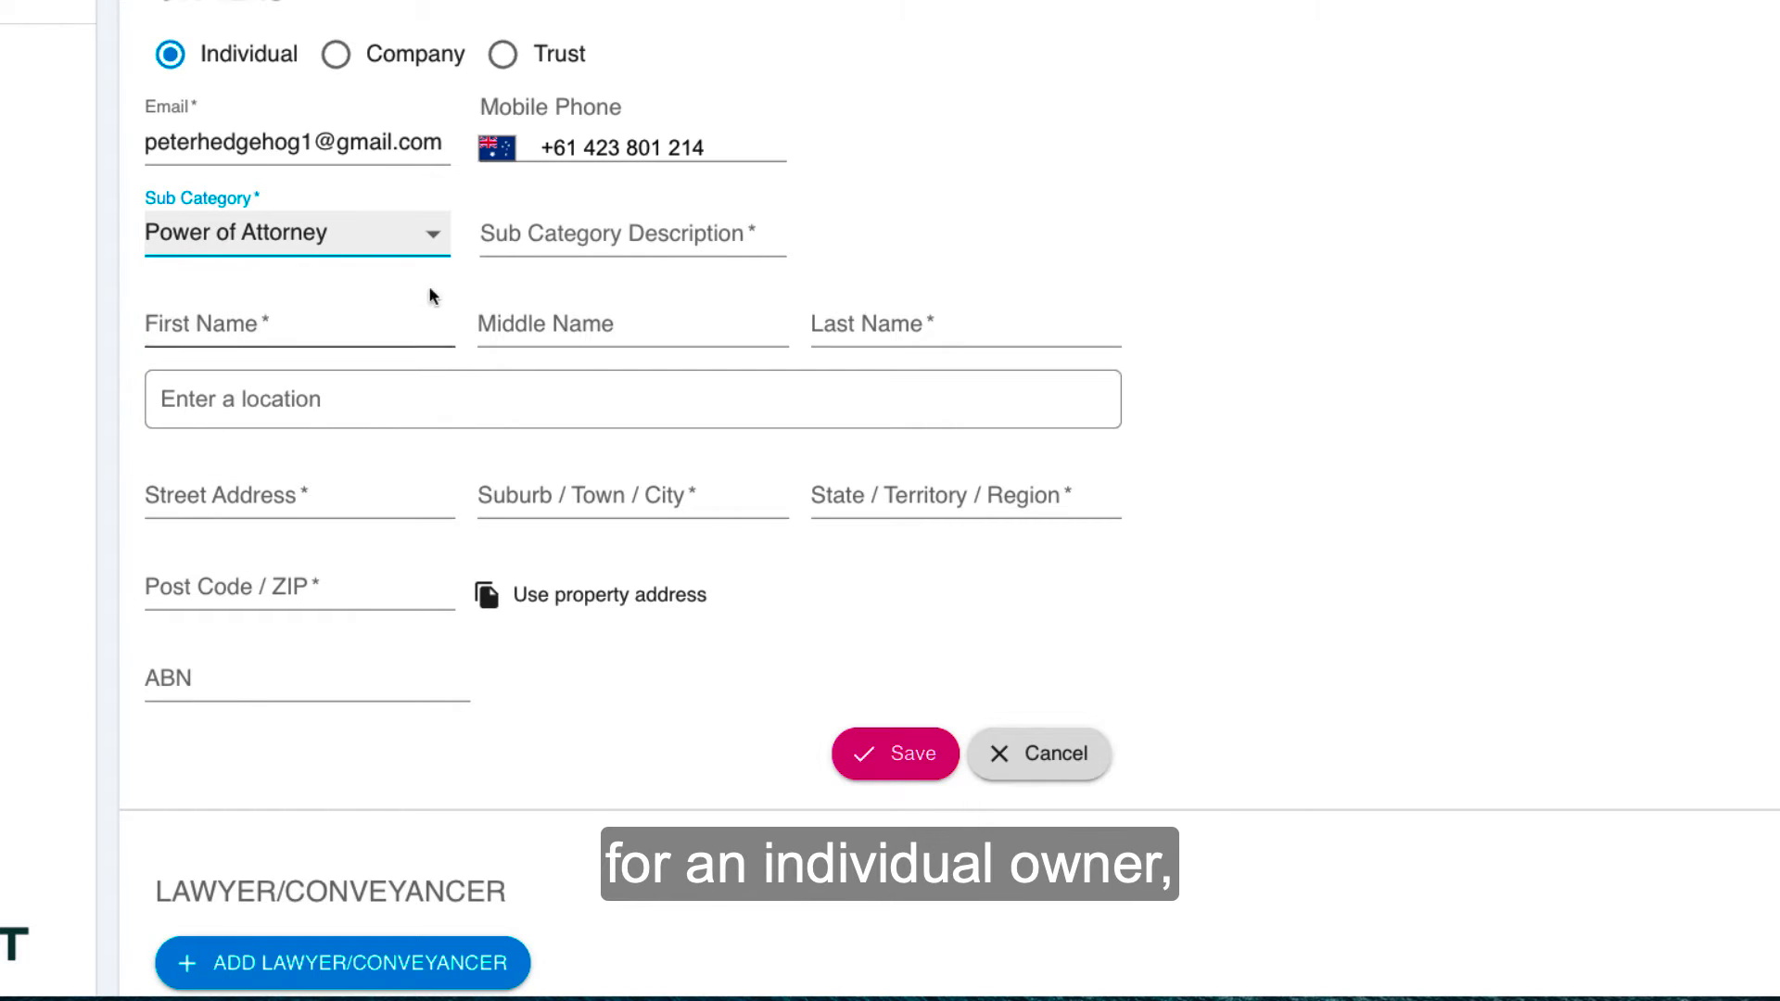
pyautogui.click(556, 234)
pyautogui.write('for Estate of Will Smith')
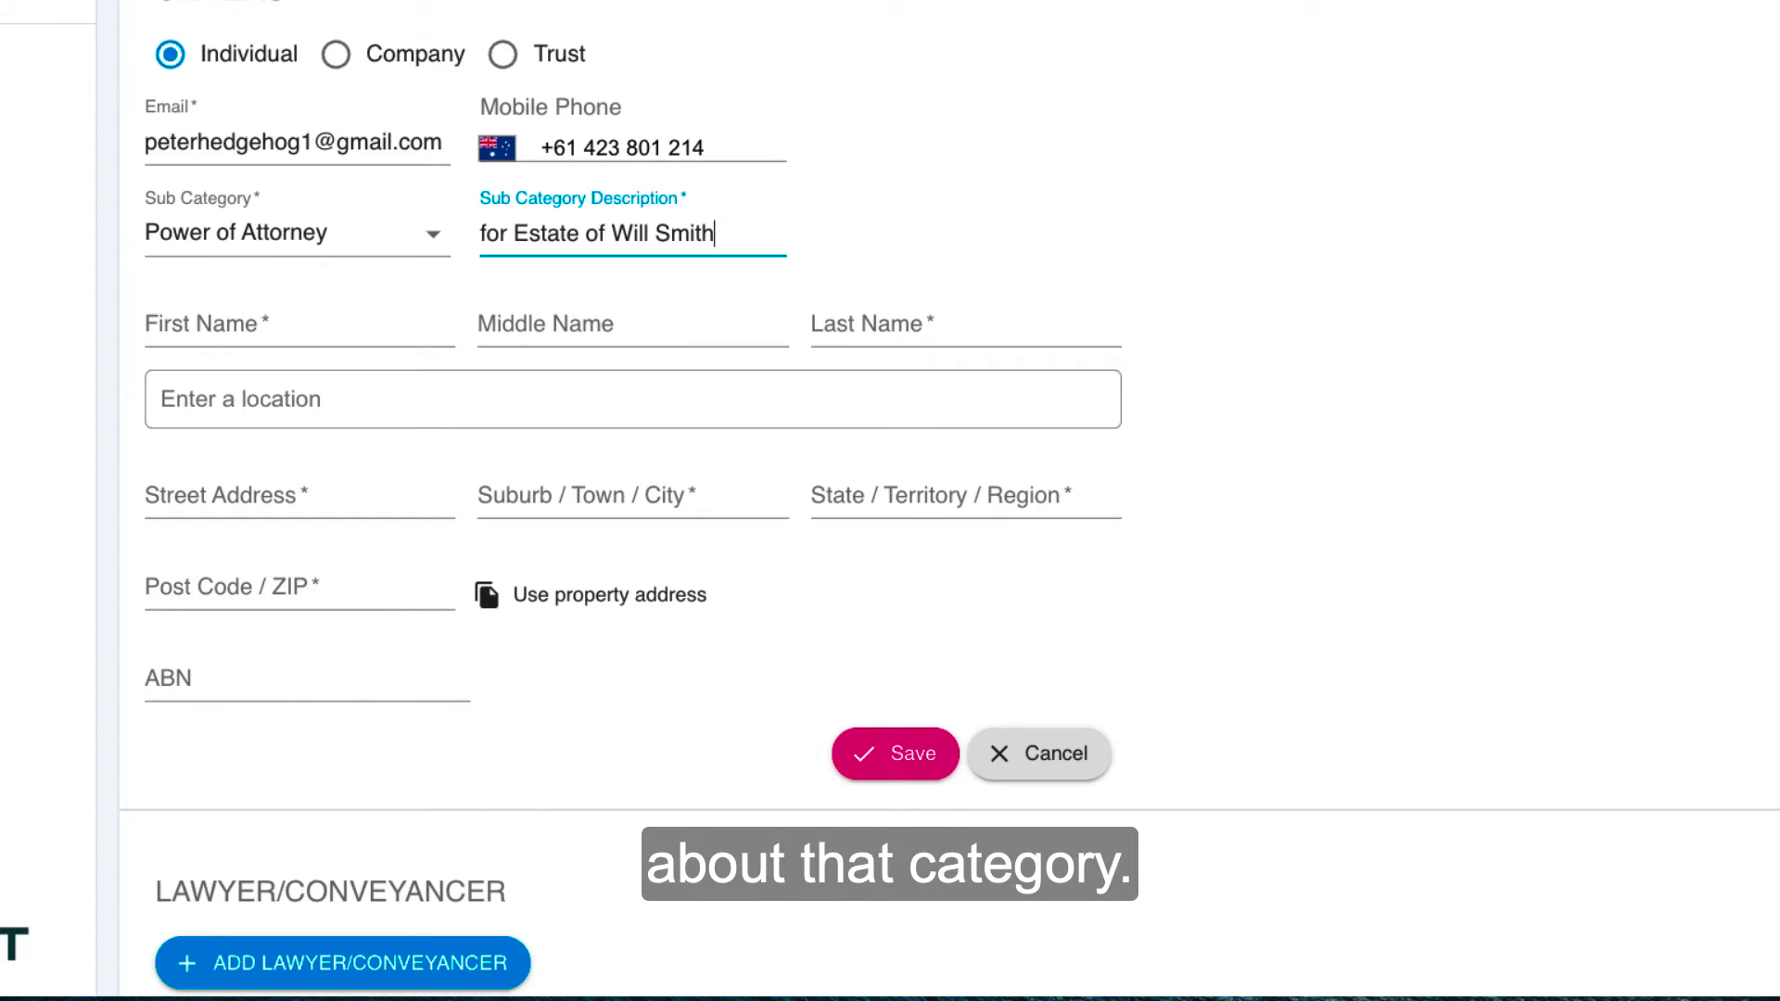
pyautogui.press('Tab')
pyautogui.click(426, 231)
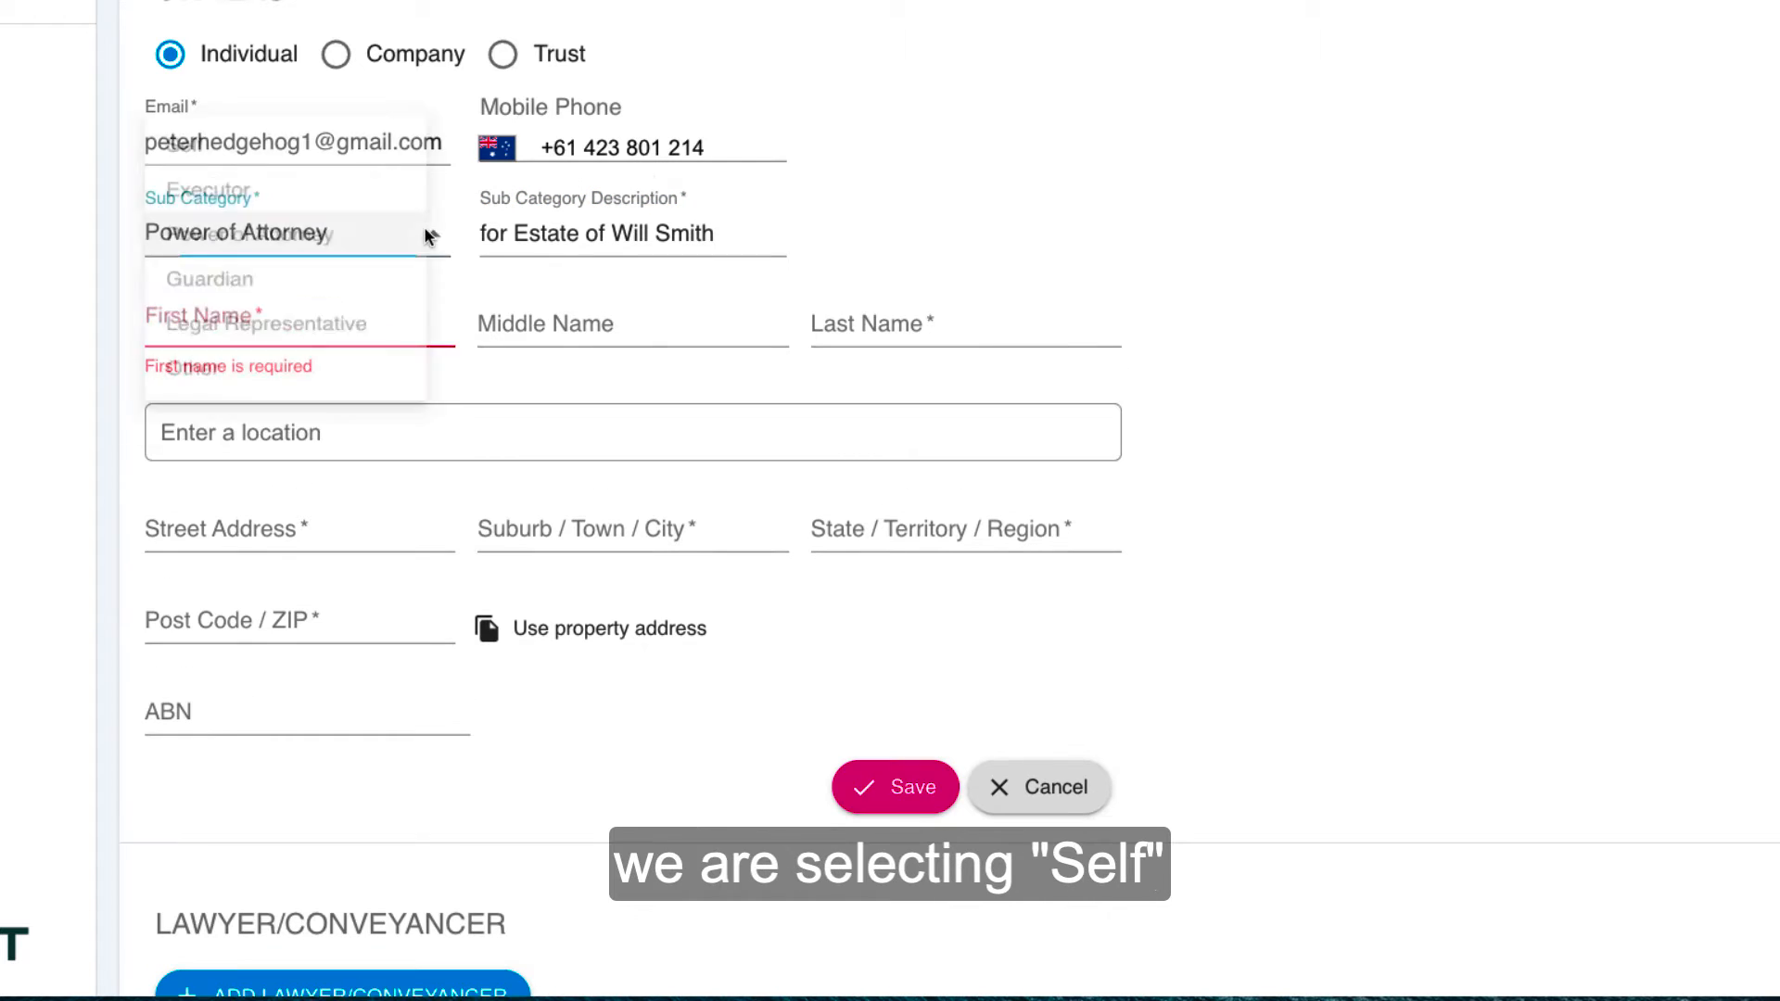
pyautogui.click(198, 131)
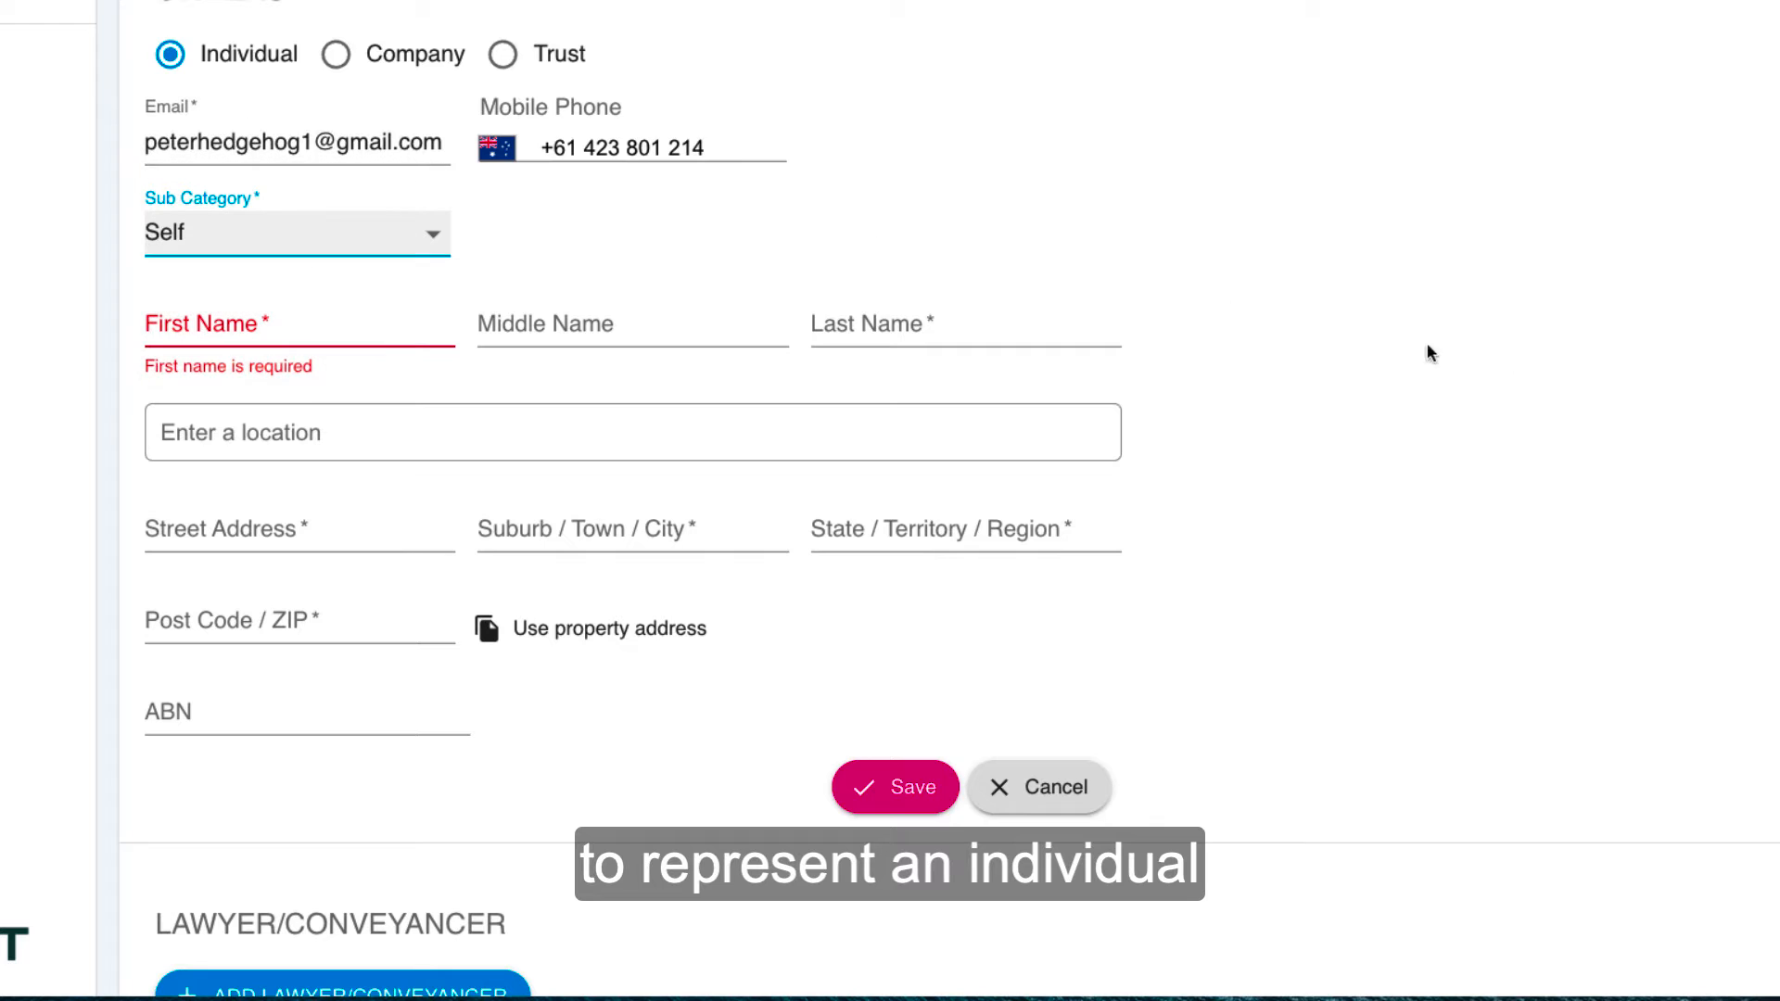
# Step: Enter the owner's first and last name, leaving the middle name blank
pyautogui.click(200, 331)
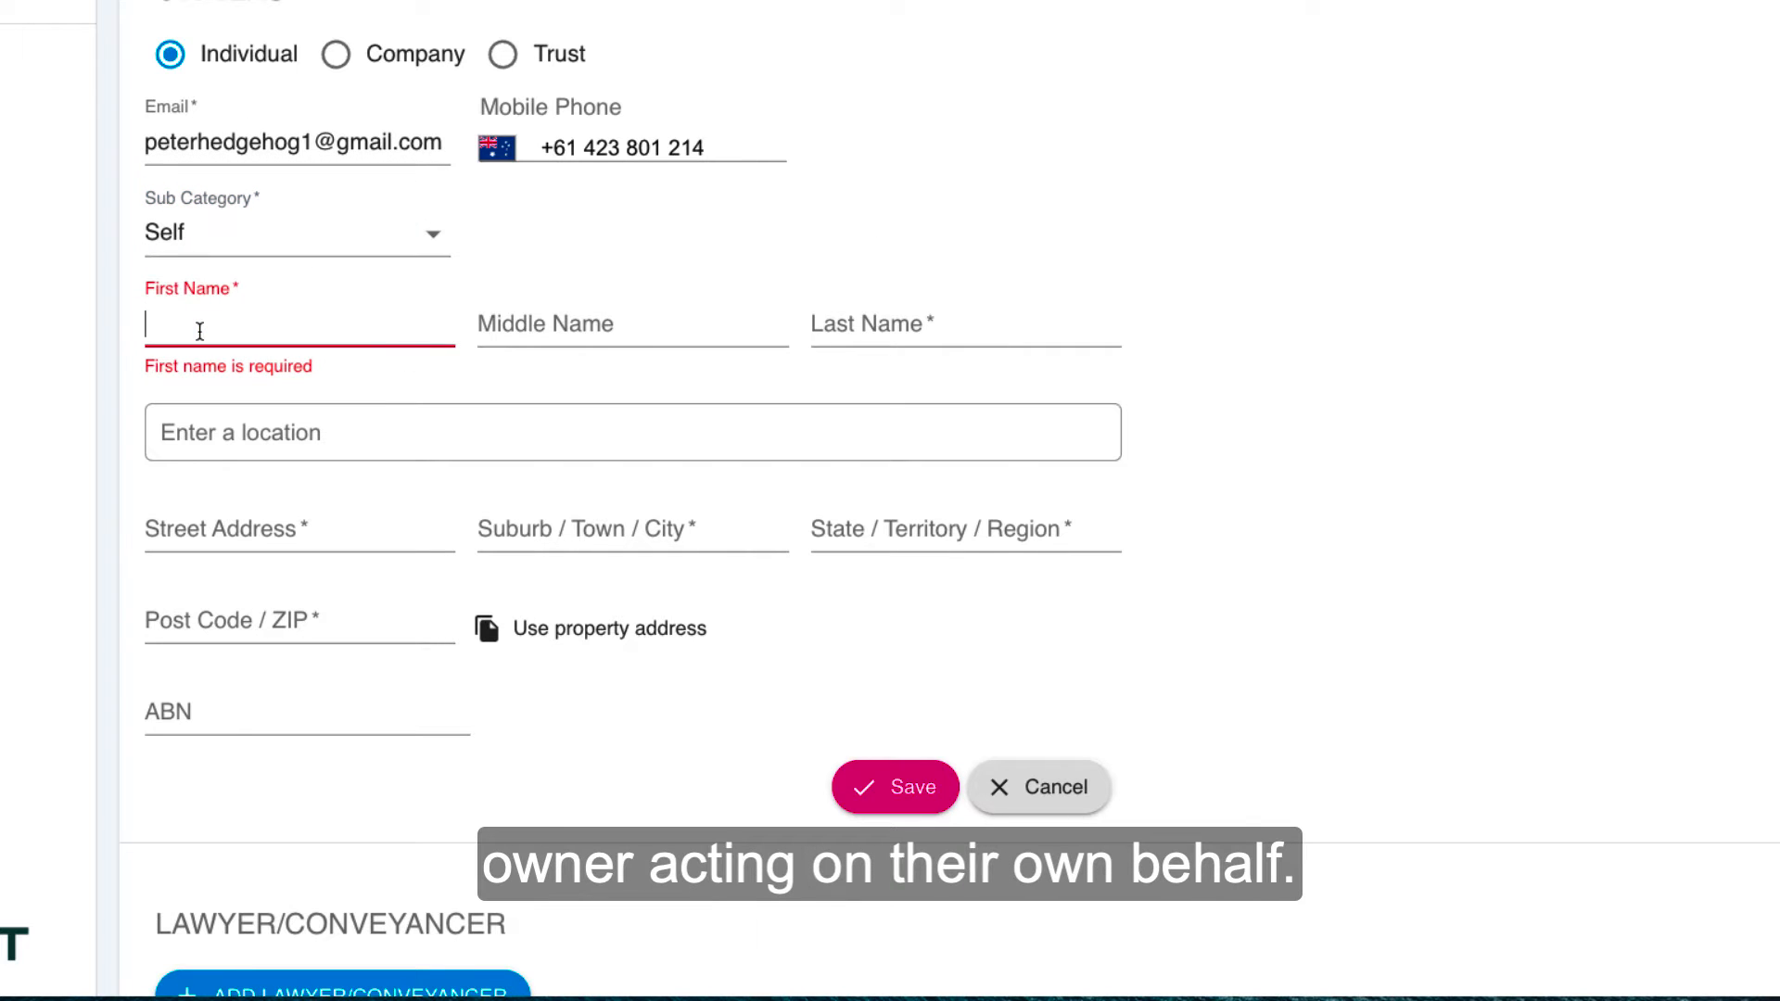
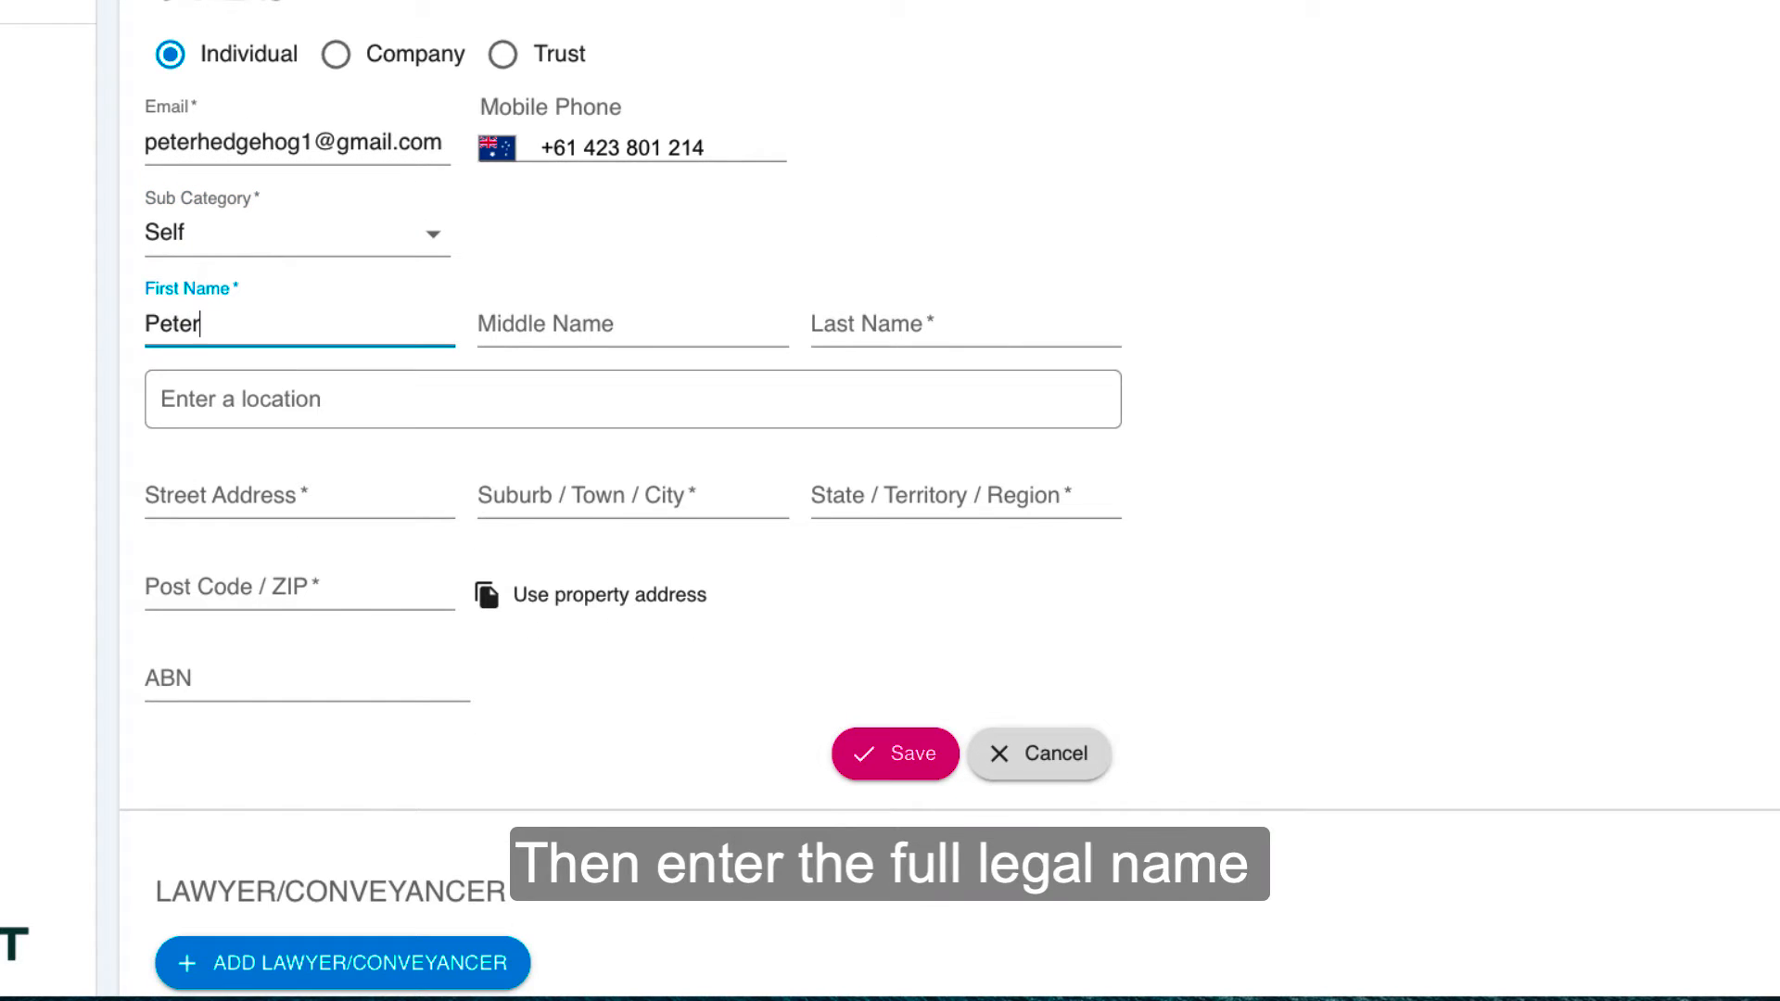
pyautogui.press('Tab')
pyautogui.press('Tab')
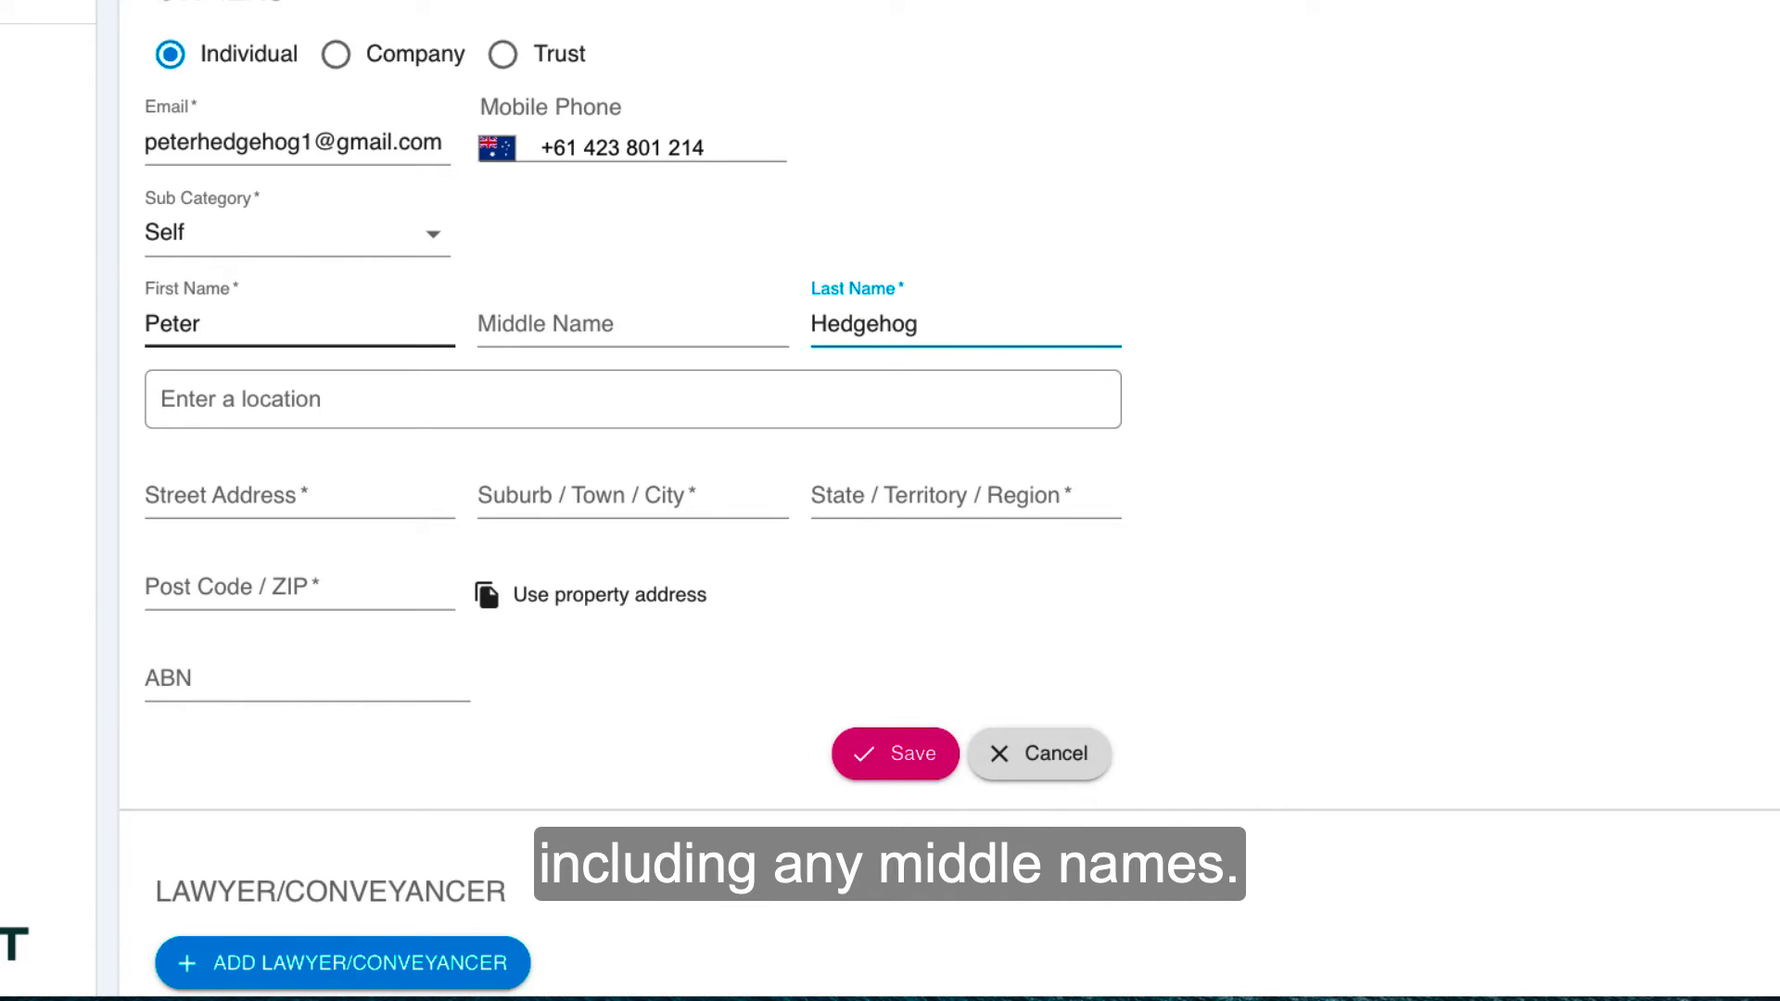
# Step: Try searching for the owner's address in the location field, and dismiss the suggestions without choosing one
pyautogui.click(239, 371)
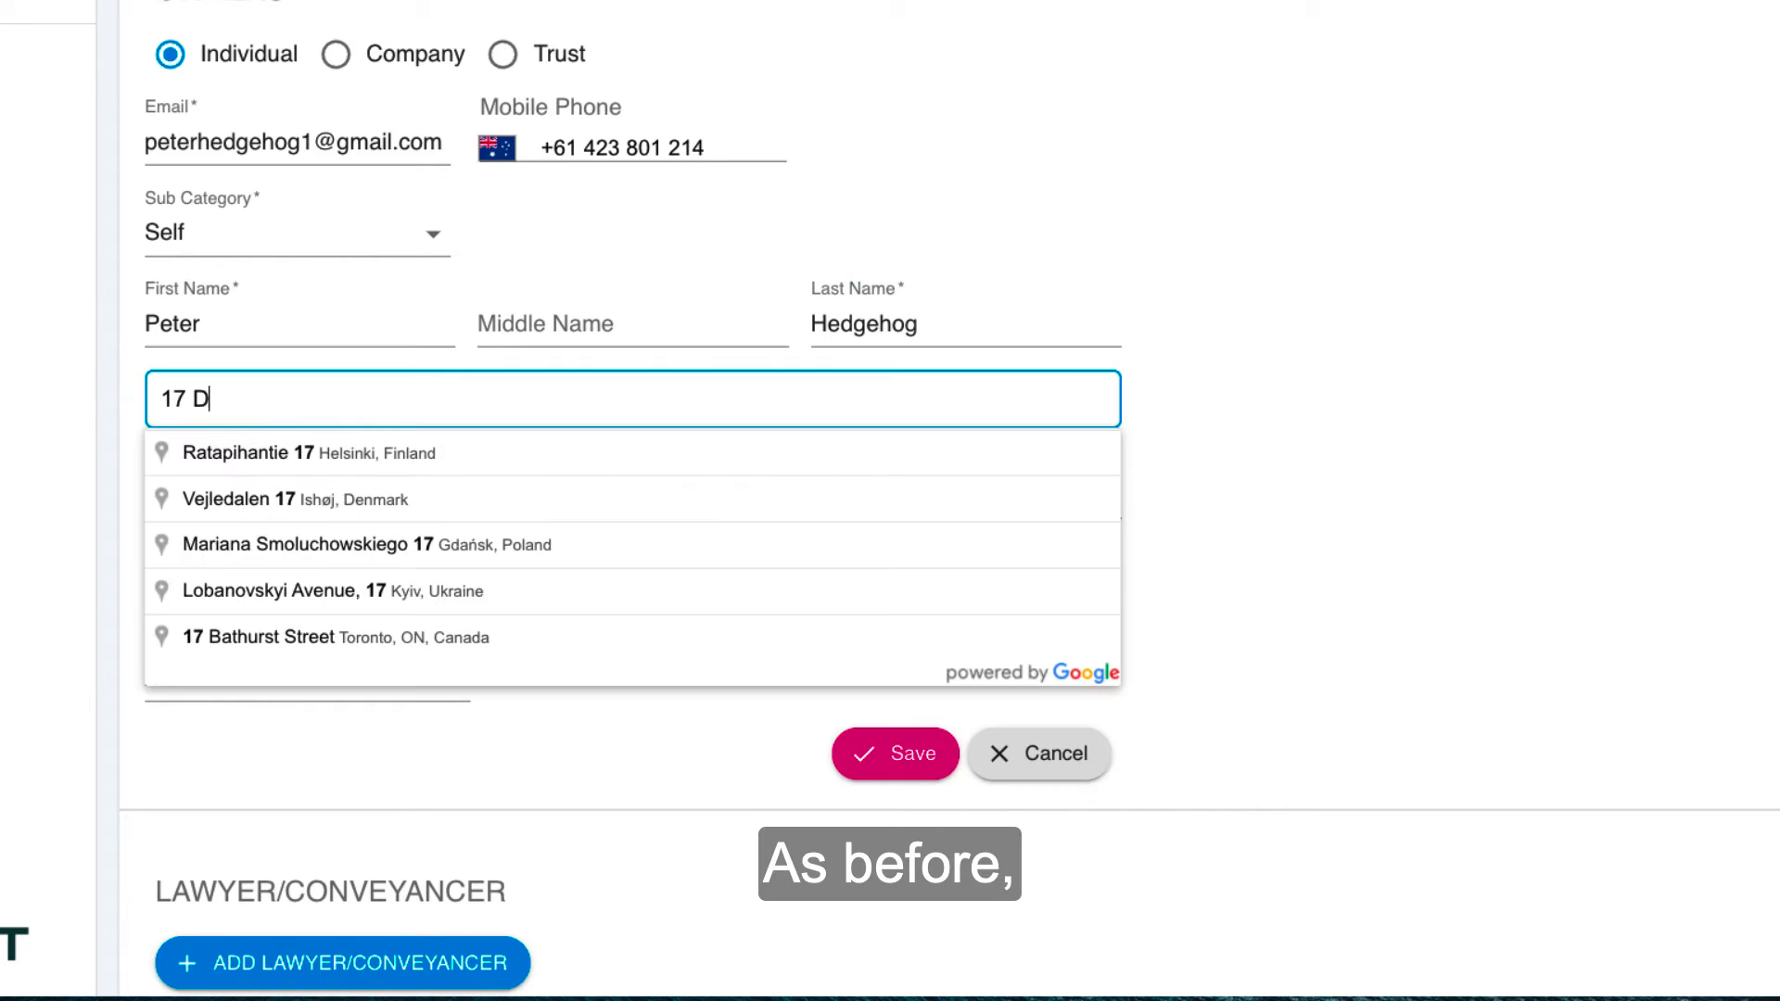
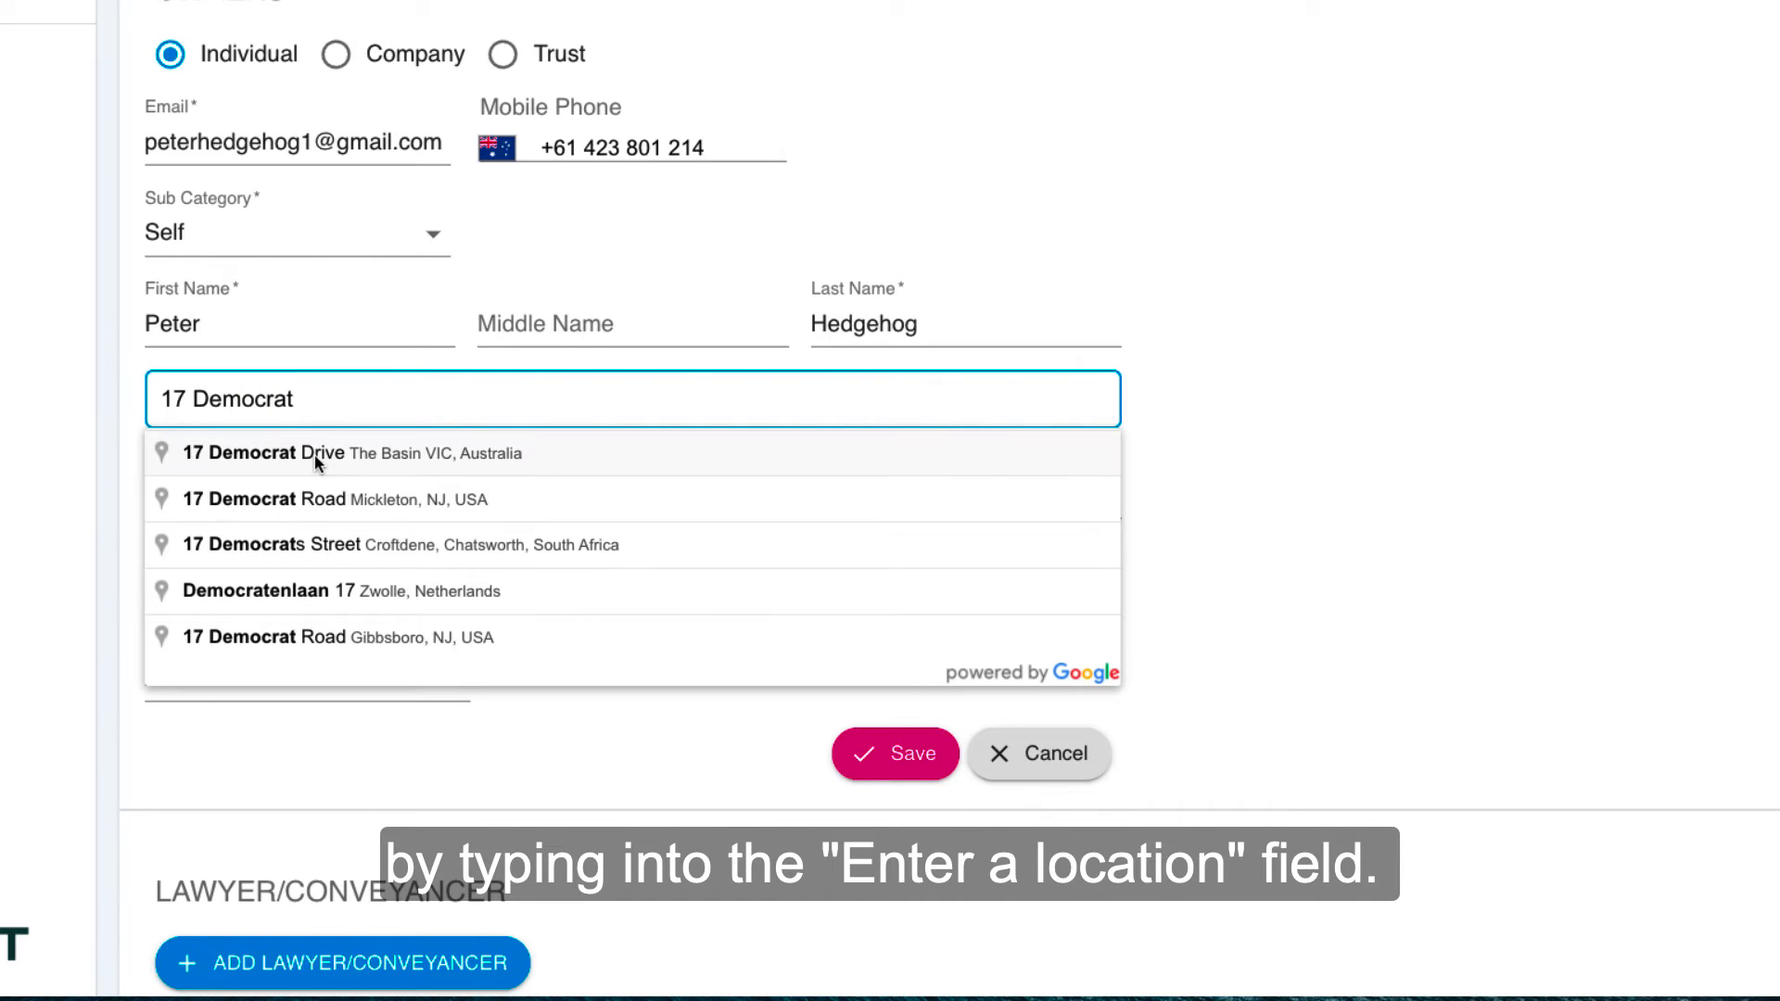
pyautogui.click(1266, 519)
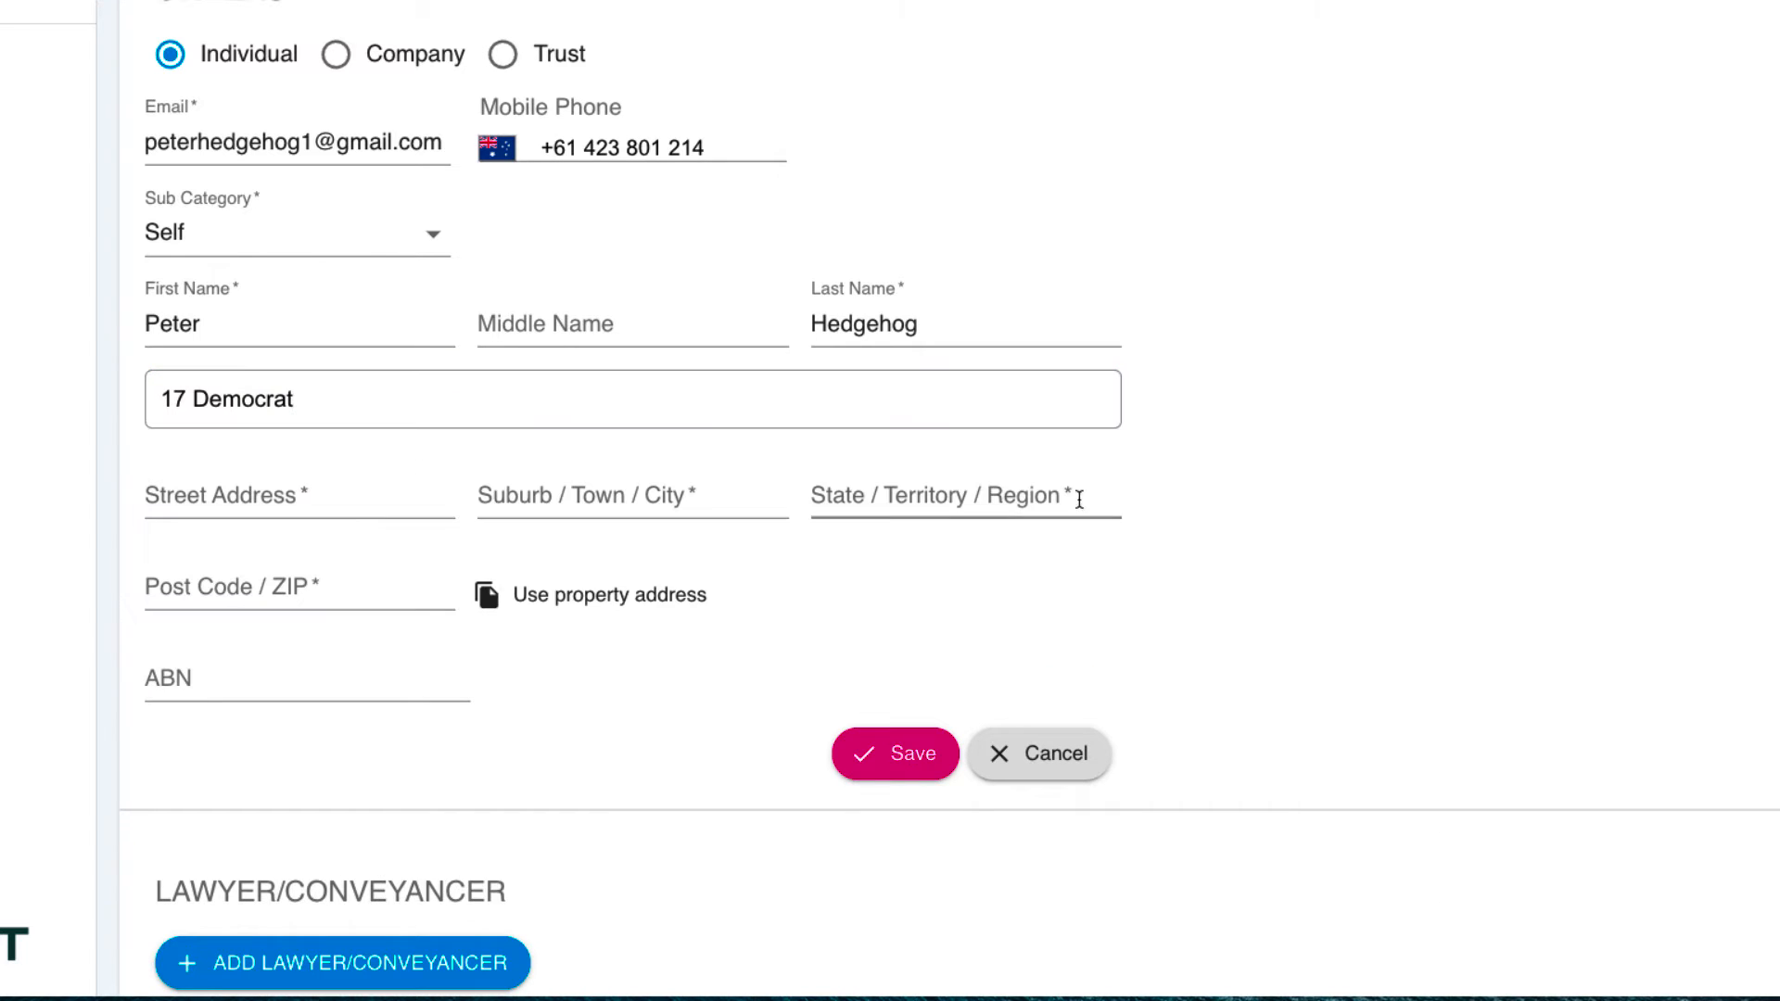
# Step: Use the property address as the owner's address and save the owner
pyautogui.click(618, 604)
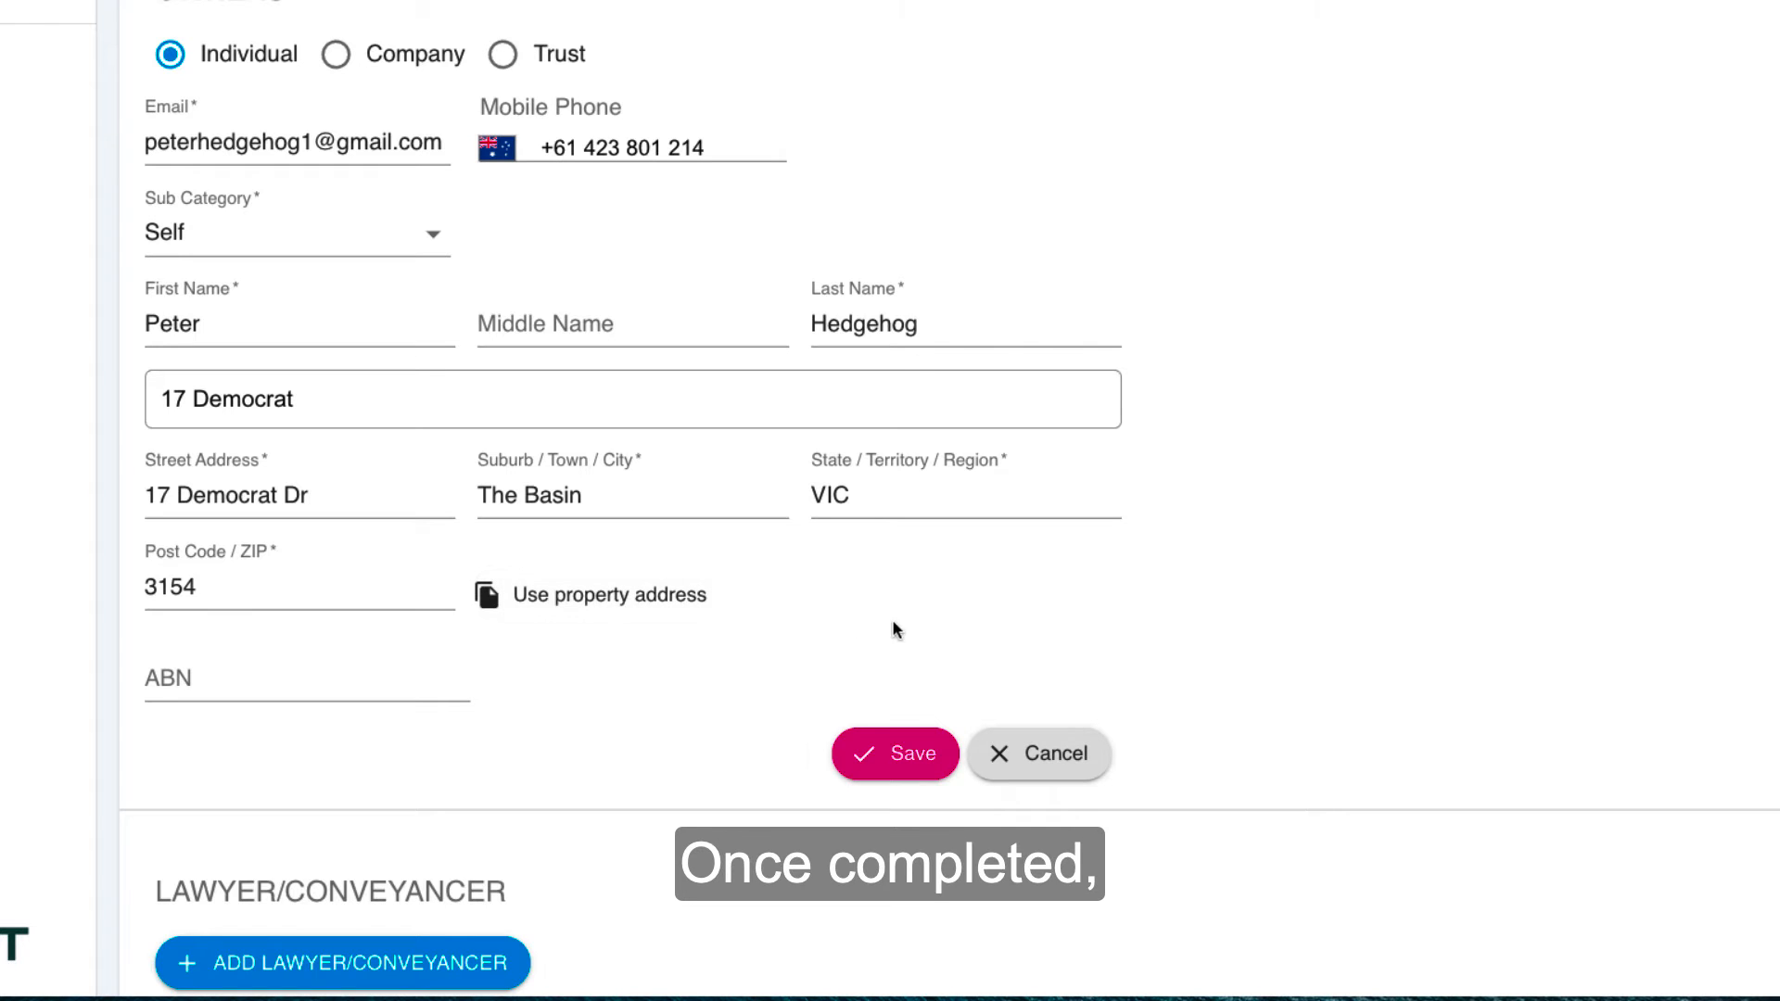
pyautogui.click(895, 750)
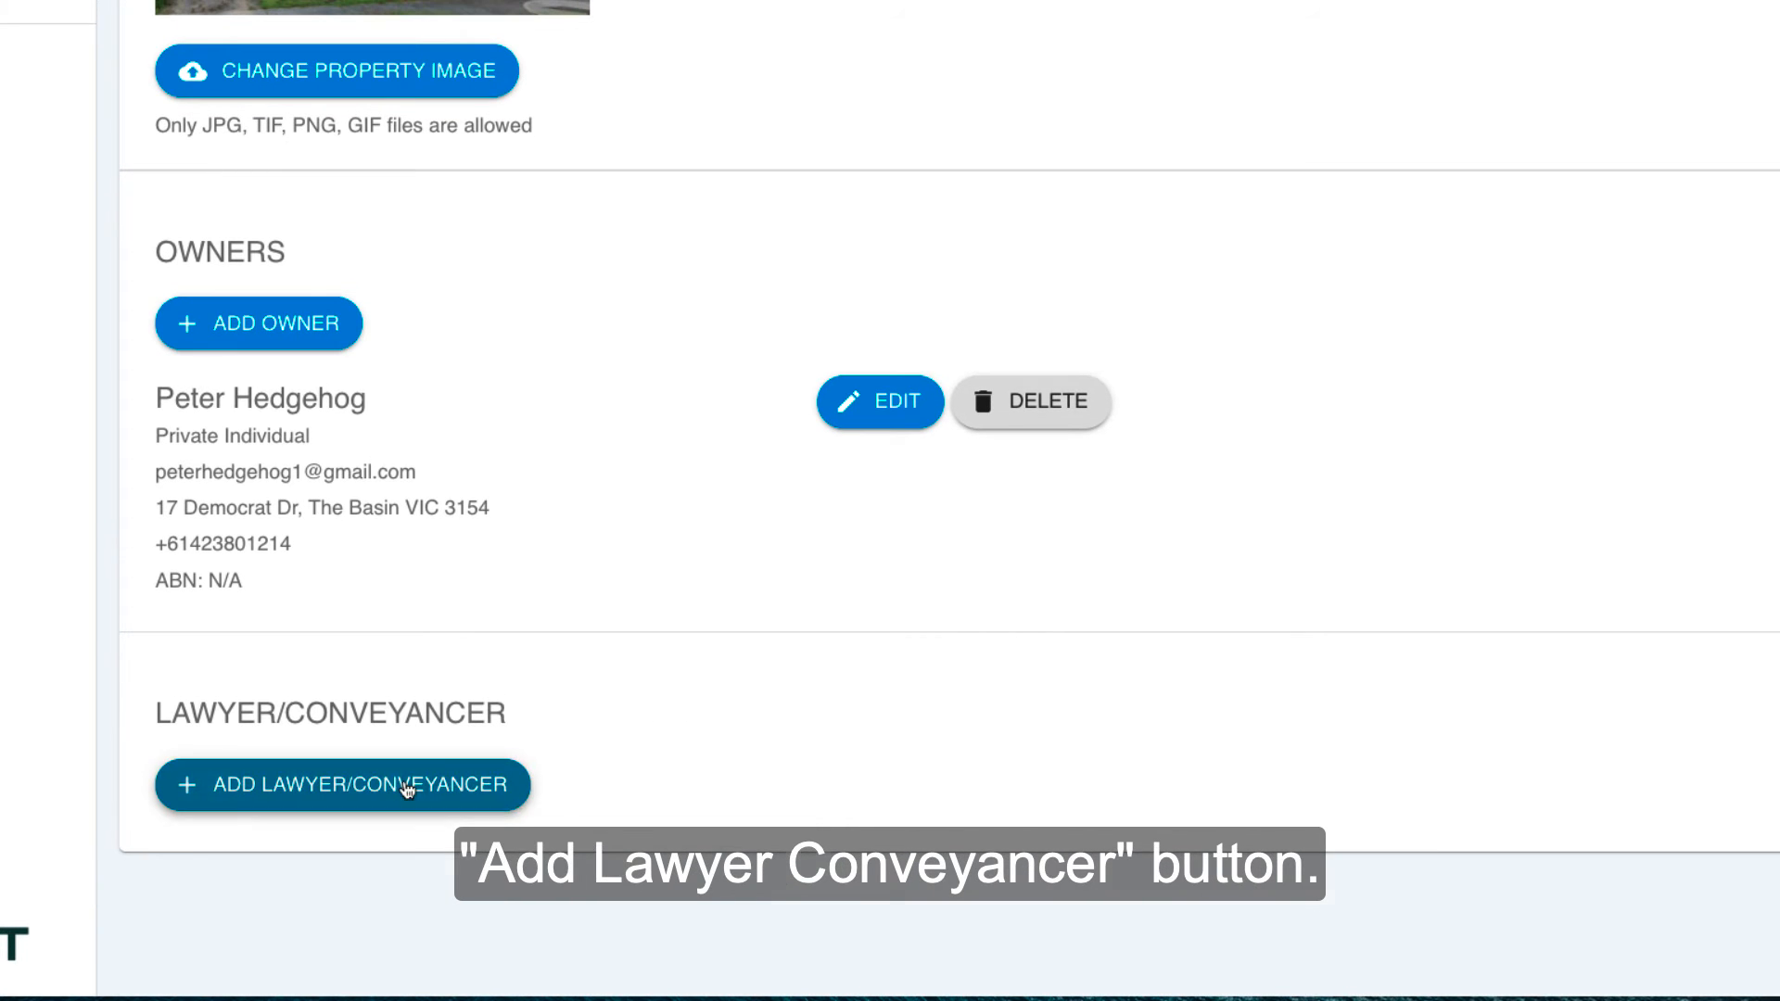
# Step: Add a lawyer/conveyancer of type Company with the company name Acme Conveyancers Pty Ltd
pyautogui.click(408, 790)
pyautogui.scroll(-7, 949, 501)
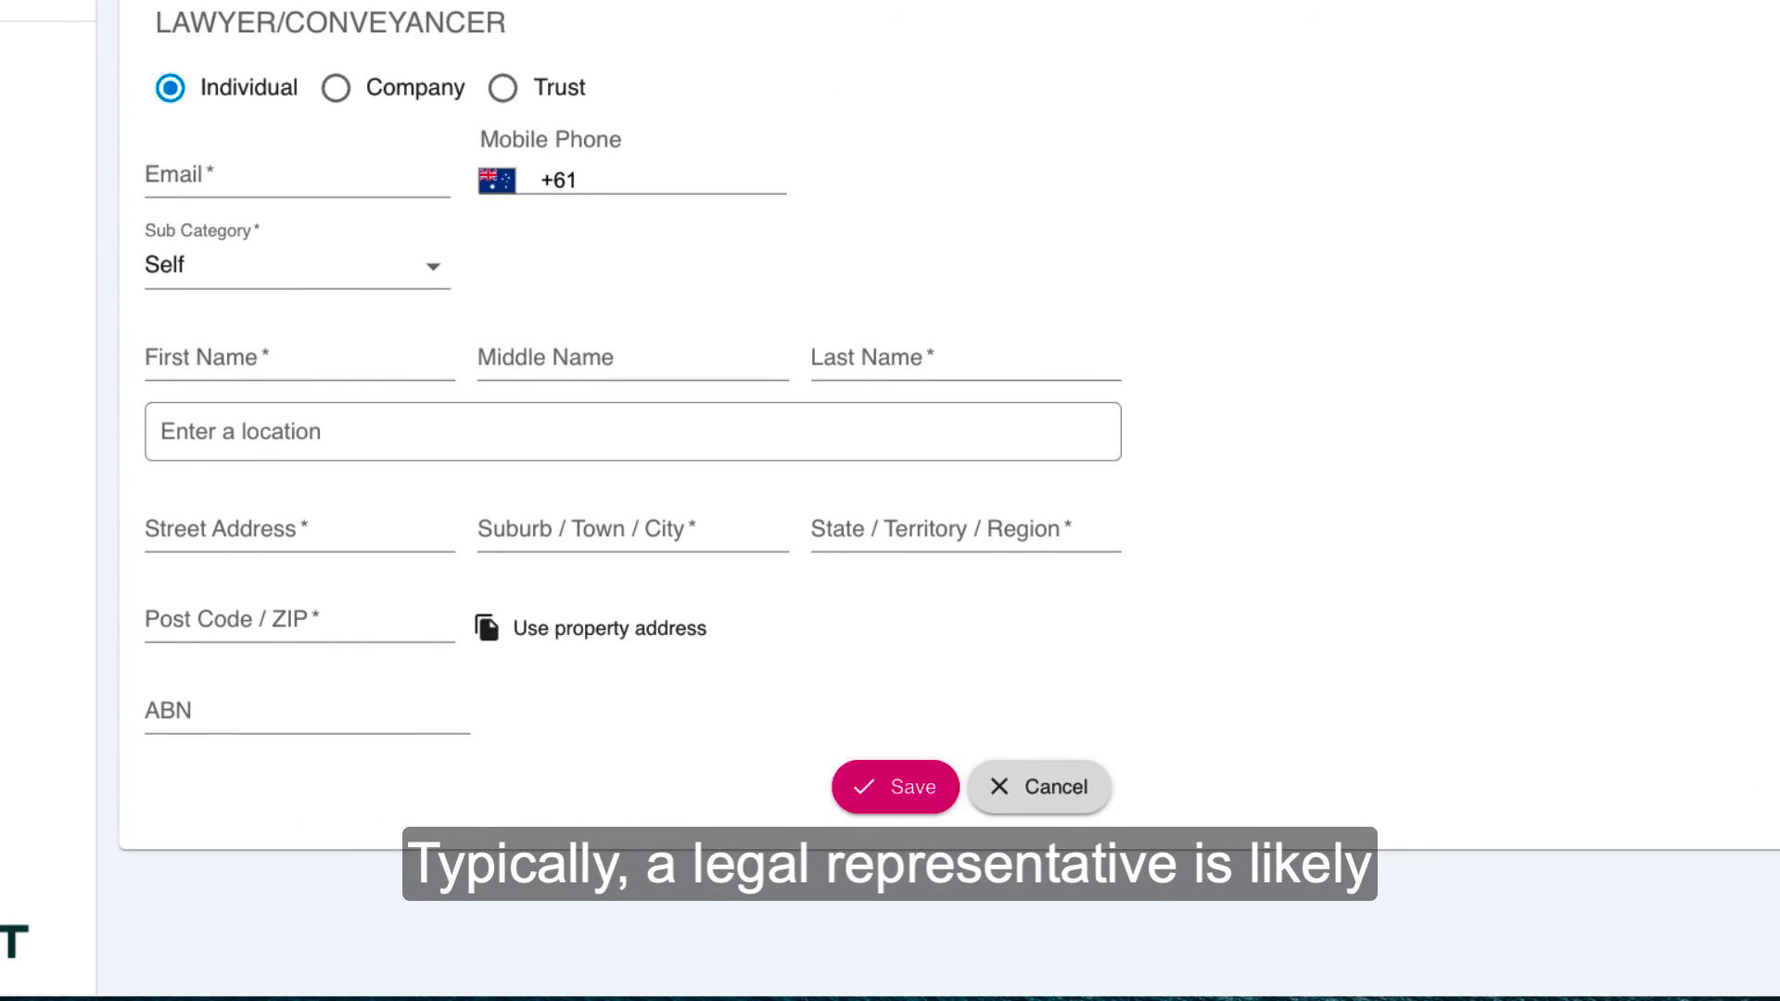
pyautogui.click(336, 89)
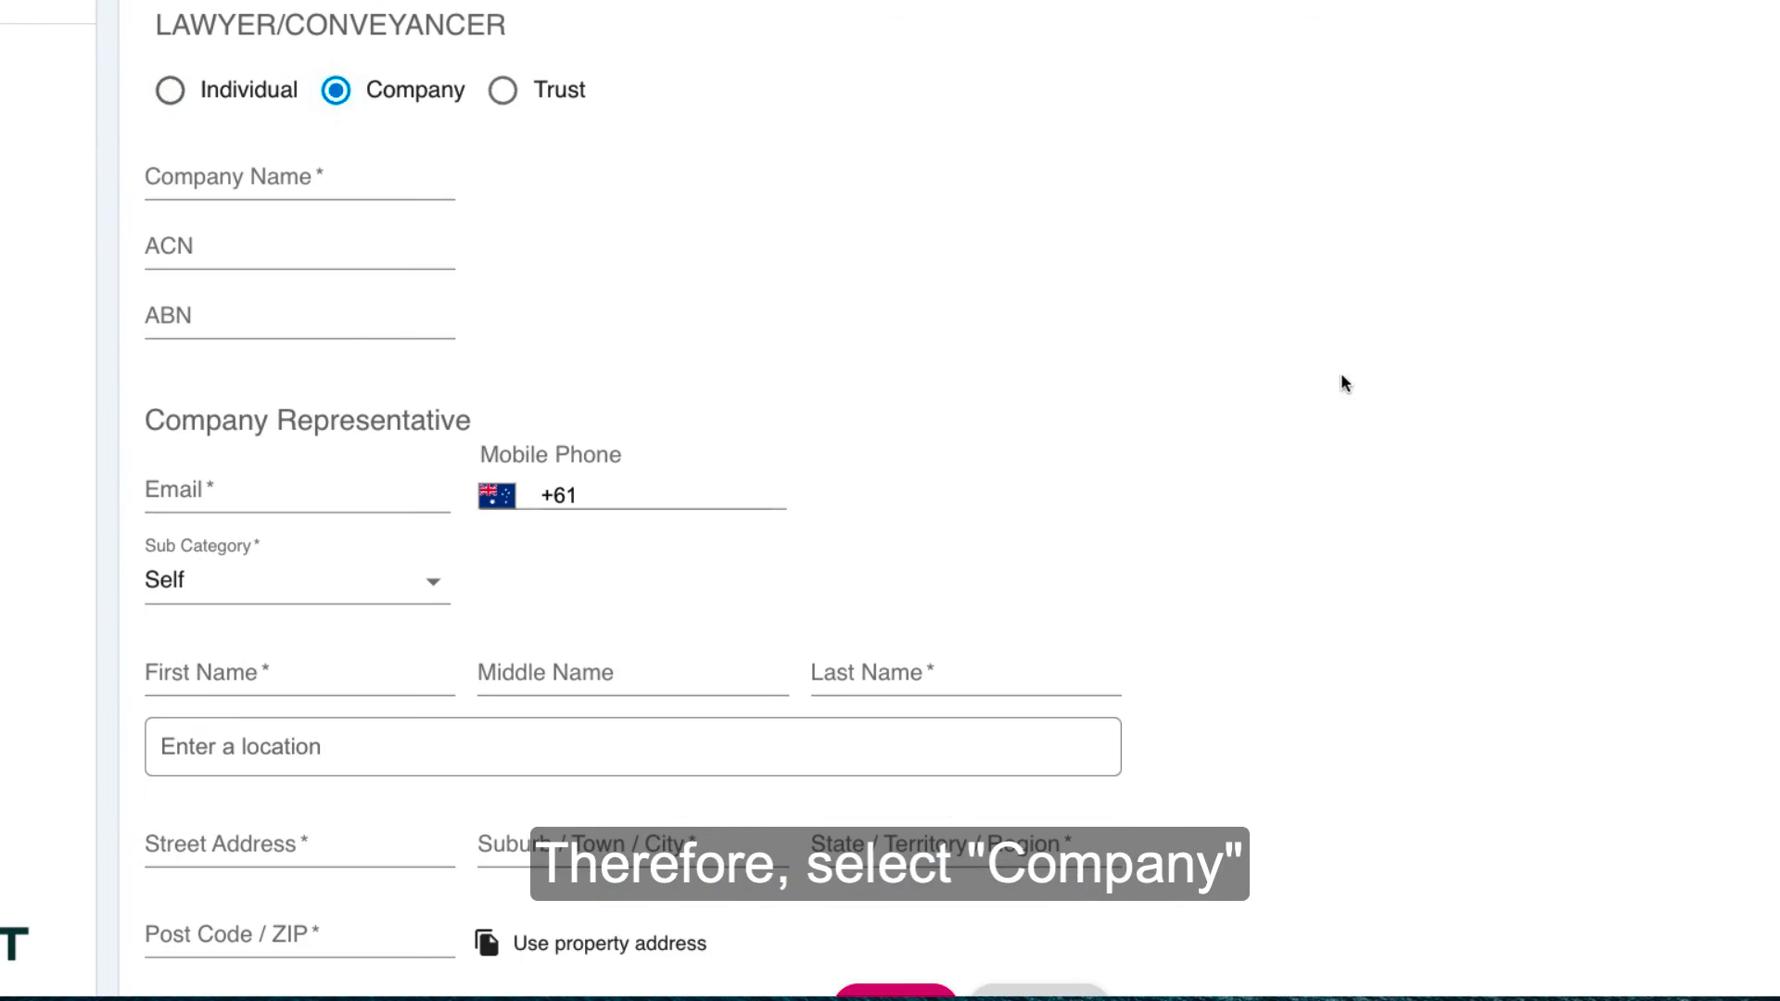
pyautogui.scroll(-1, 1349, 384)
pyautogui.click(239, 135)
pyautogui.write('Ac')
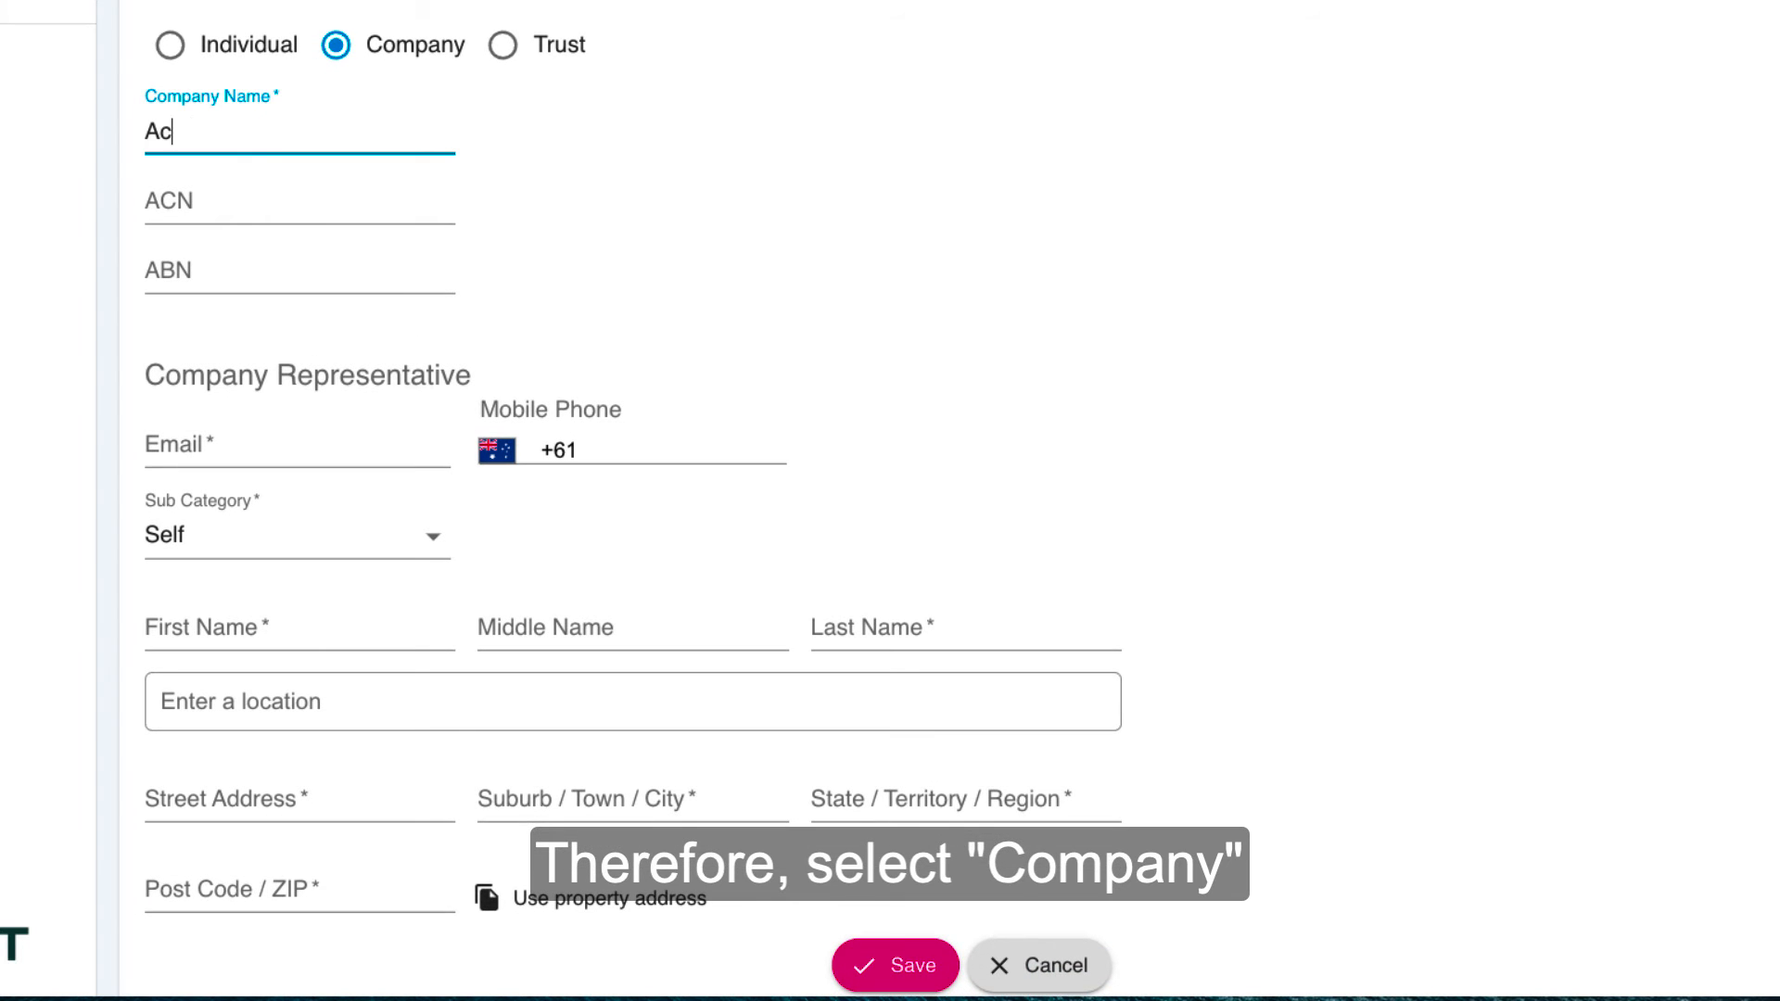
pyautogui.write('me Conveyancers ')
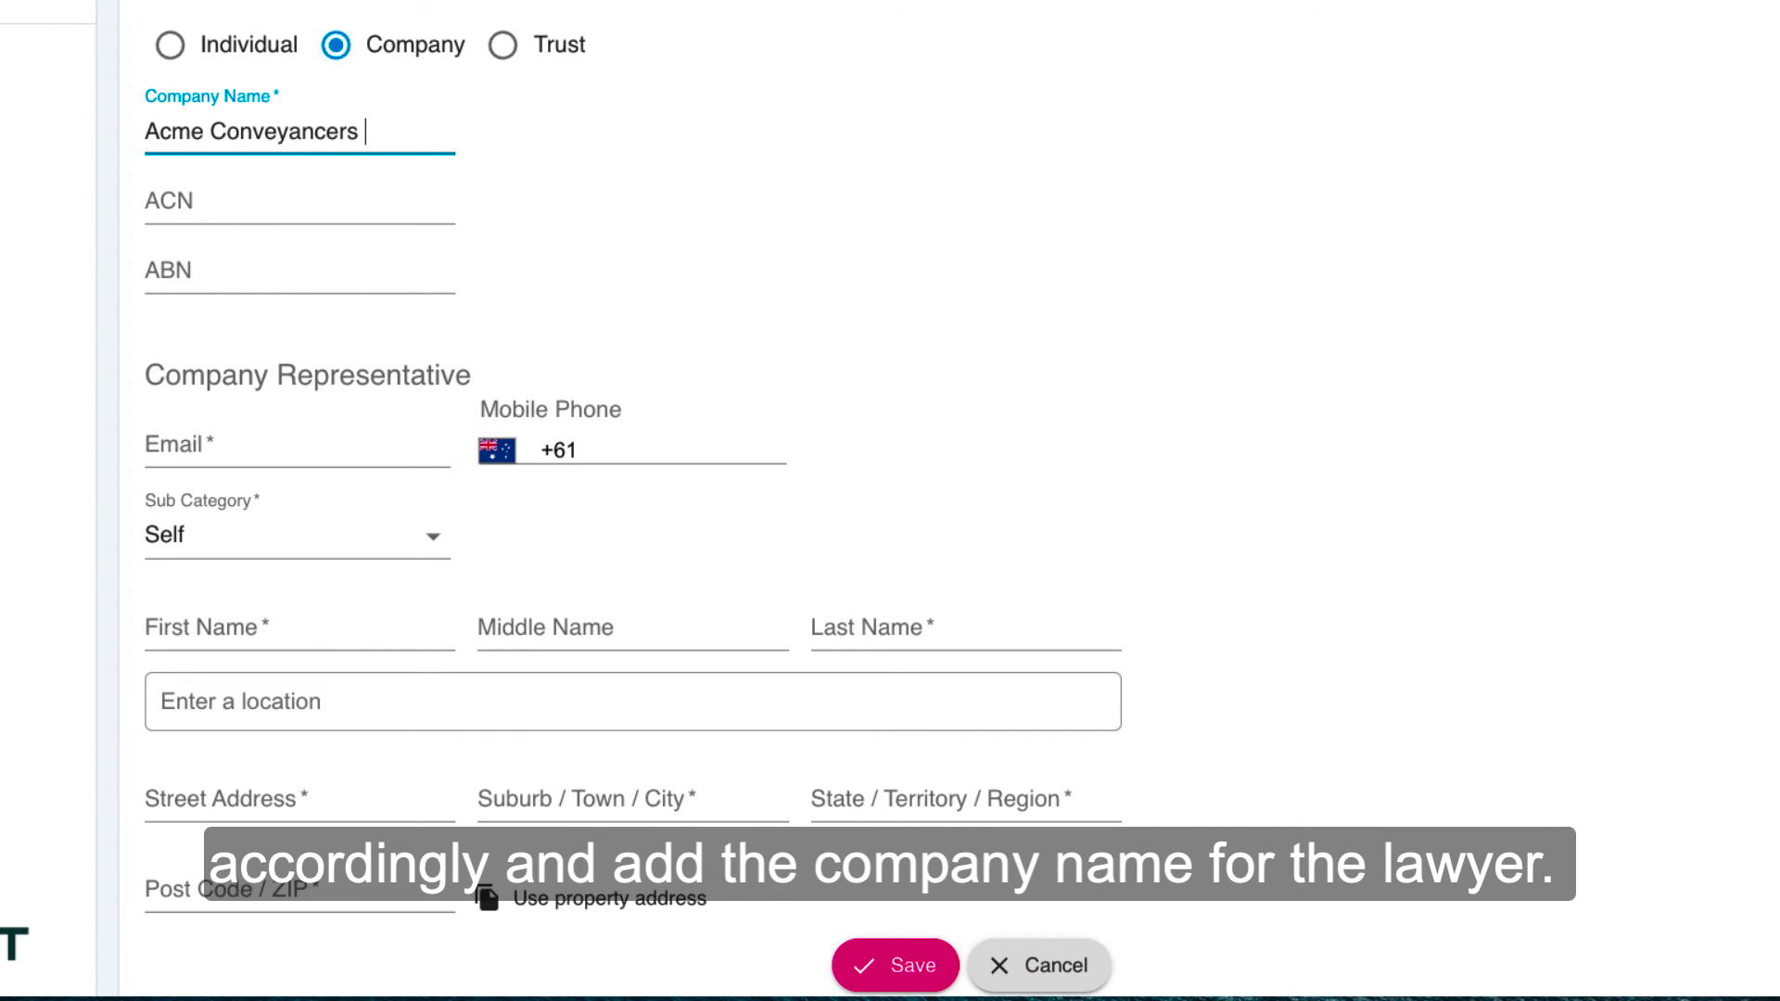
pyautogui.write('Pty Ltd')
# Step: Enter the conveyancing company's ACN and leave its ABN blank
pyautogui.click(225, 205)
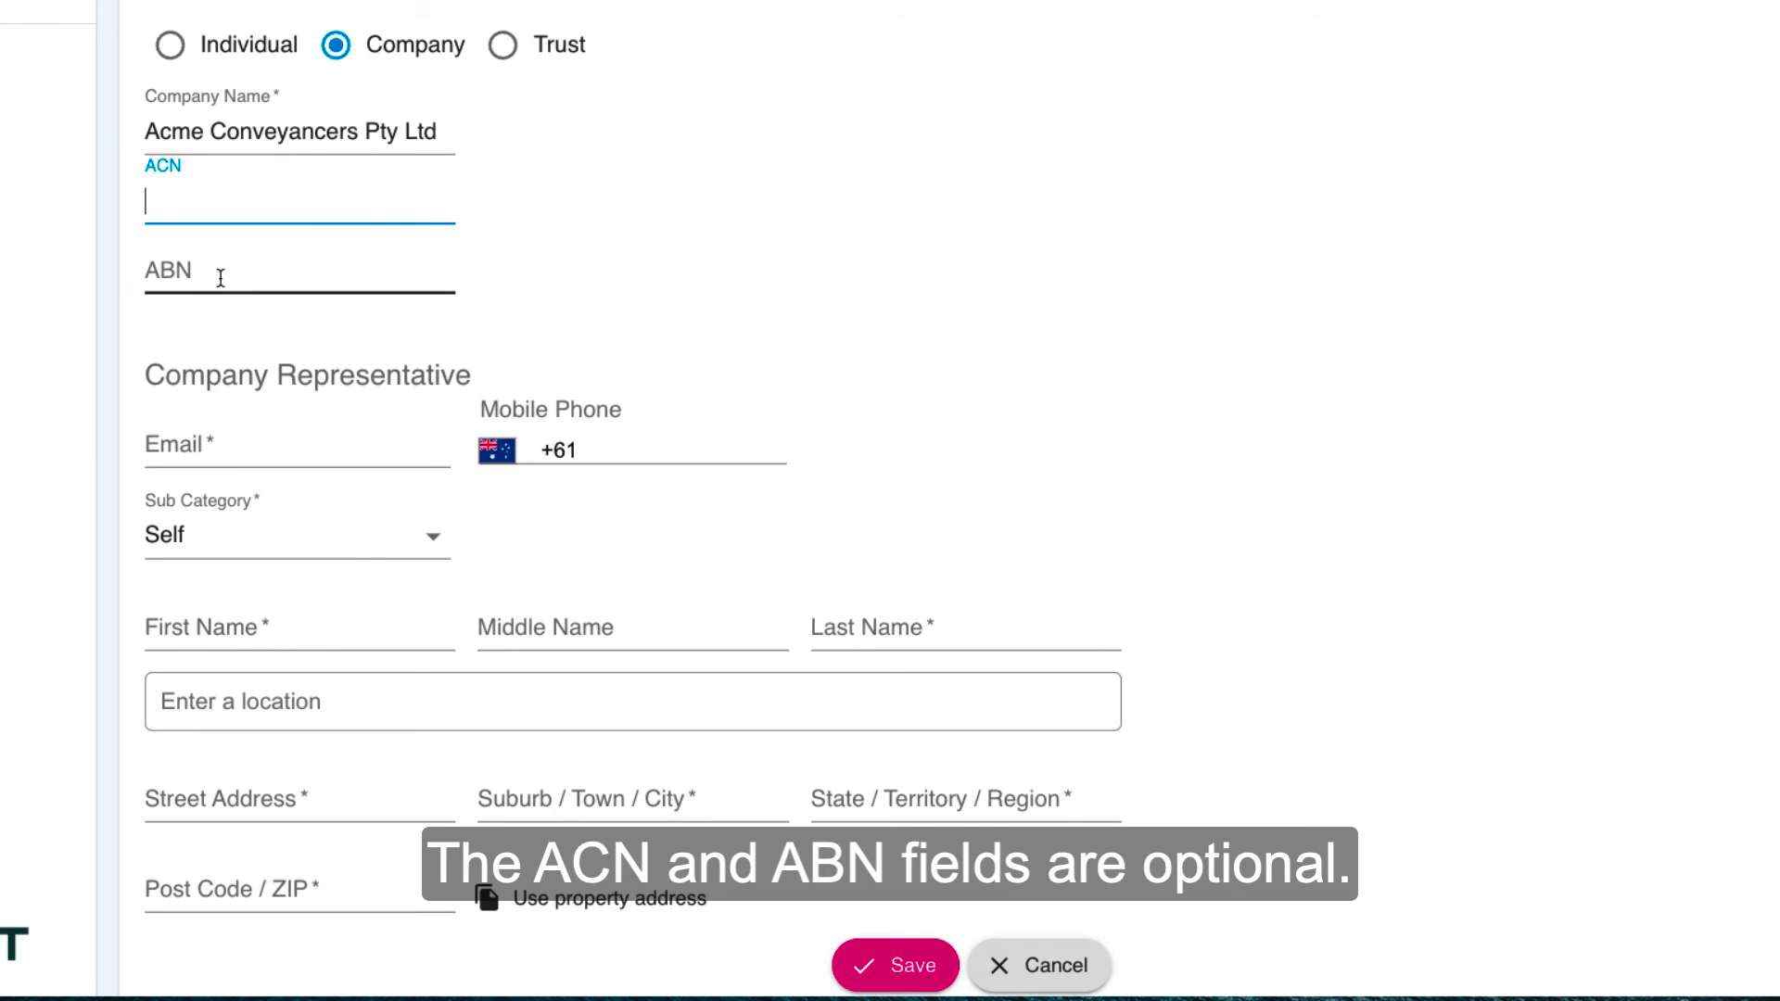
pyautogui.click(218, 274)
pyautogui.click(212, 207)
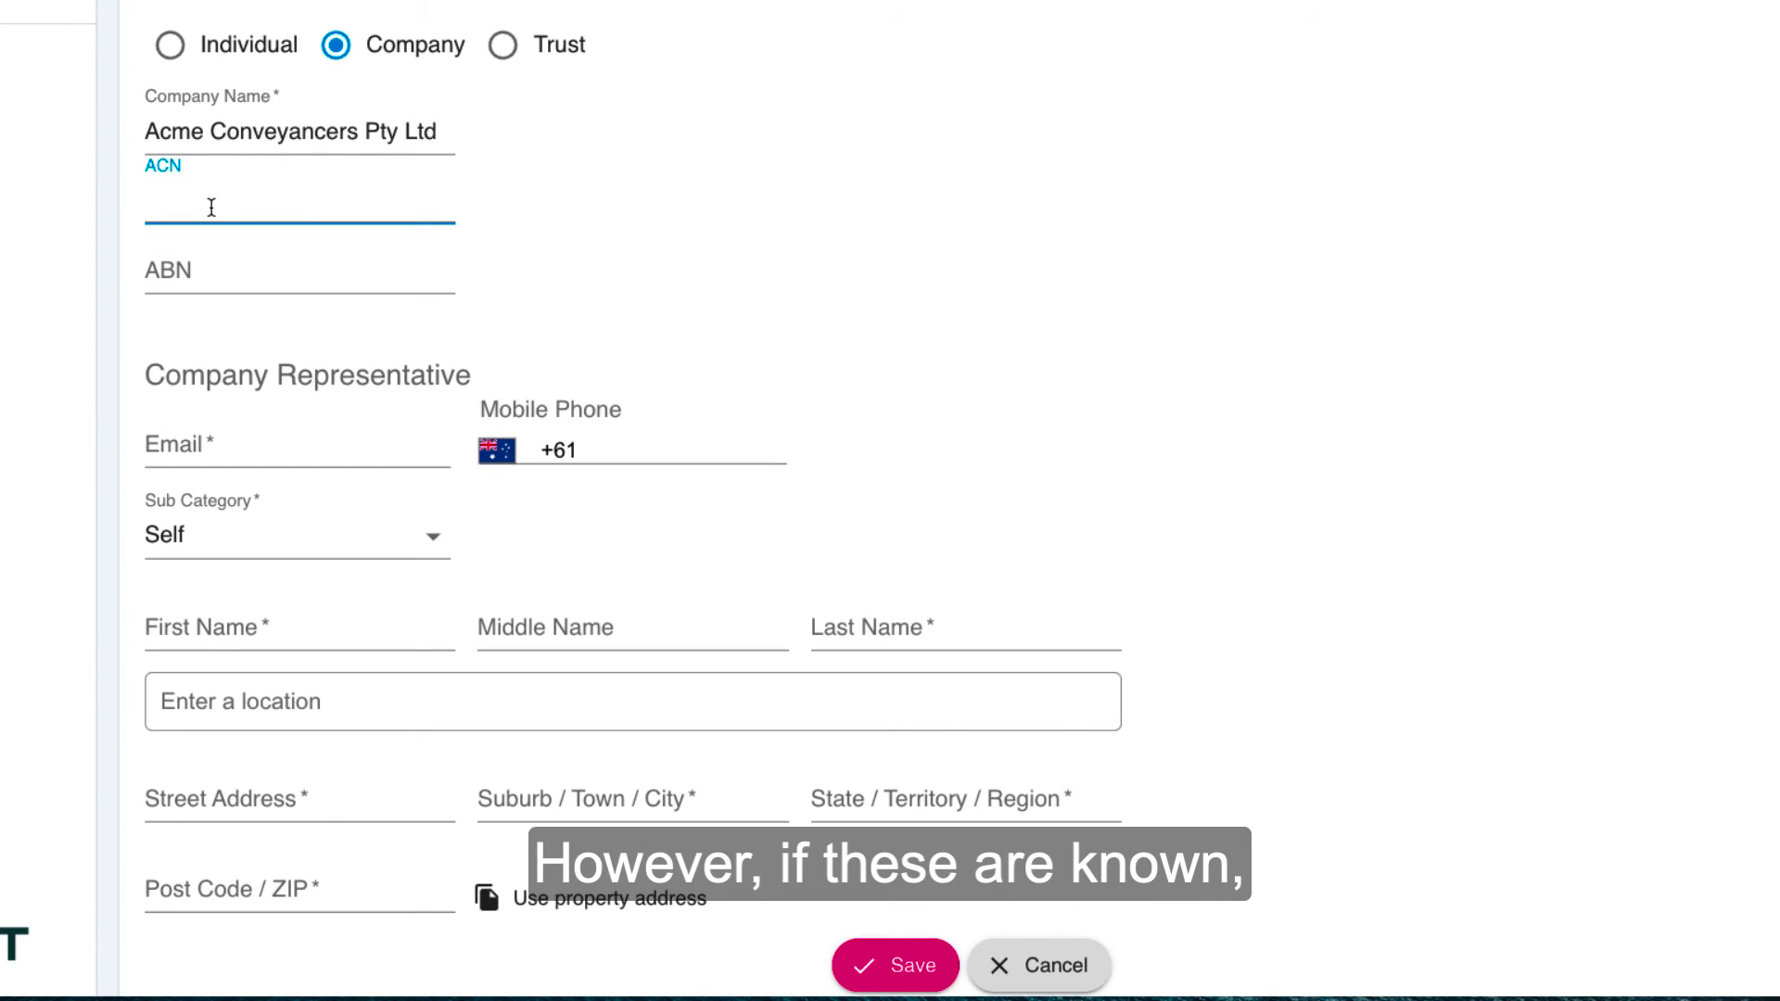
pyautogui.write('12345')
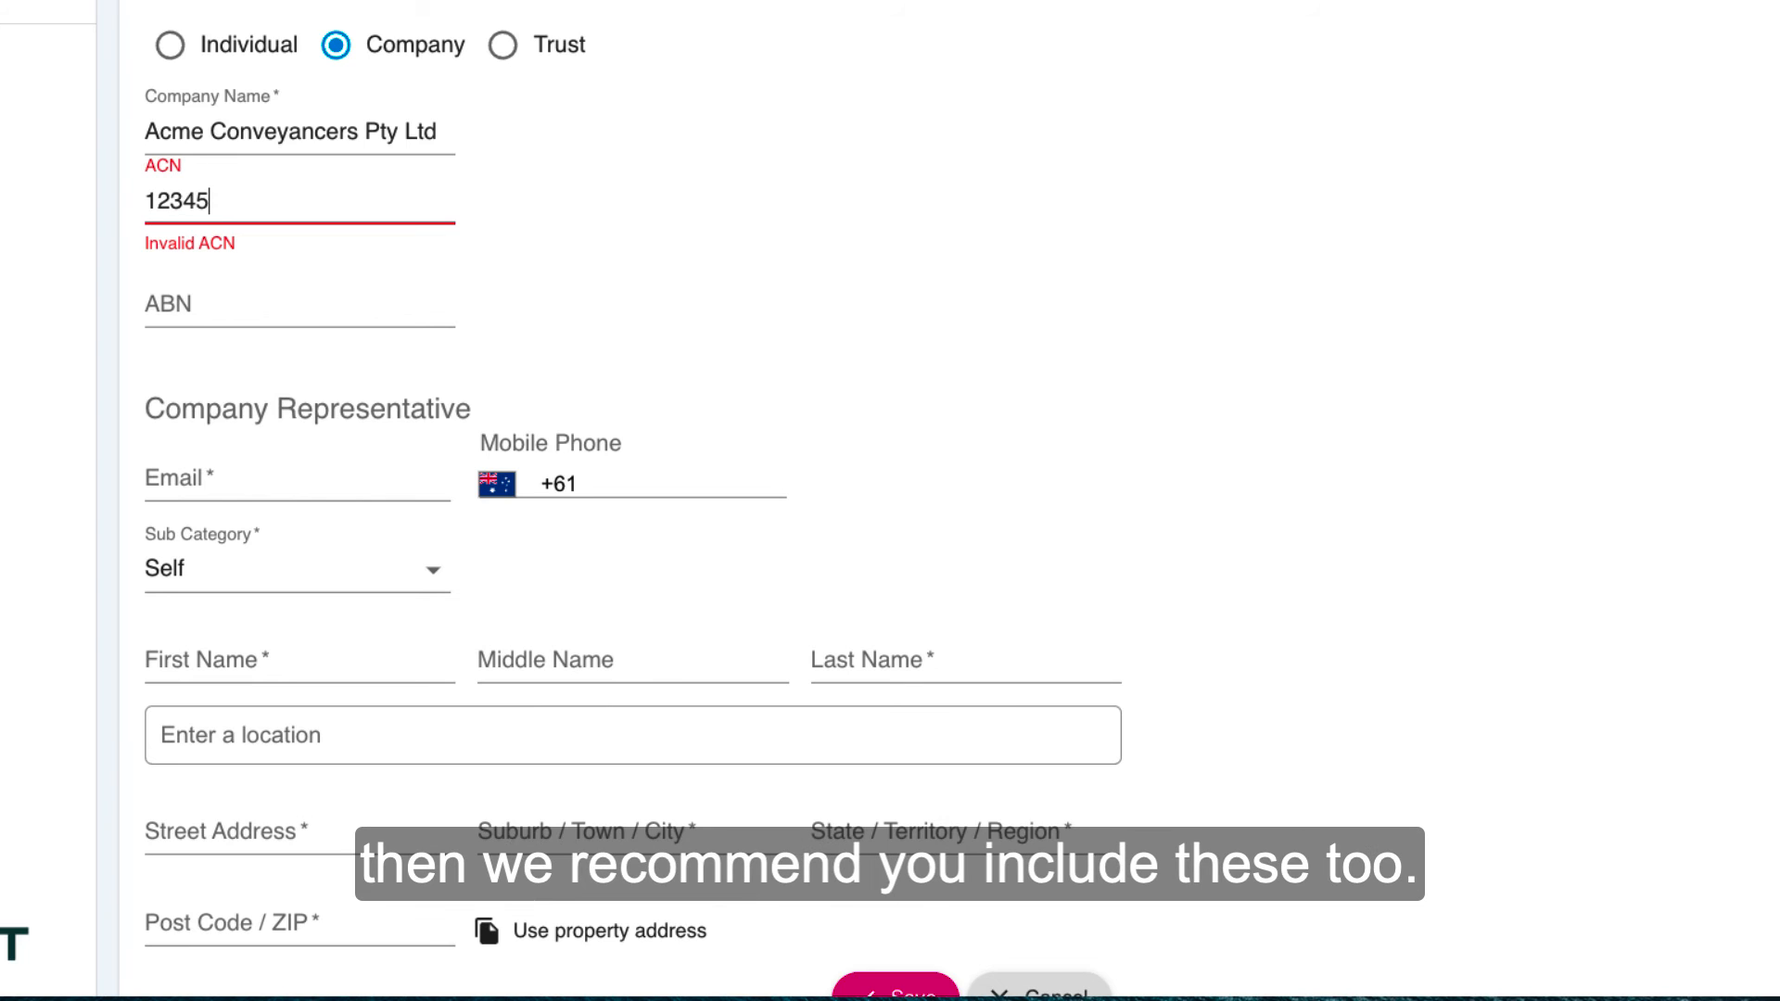
pyautogui.write('6789')
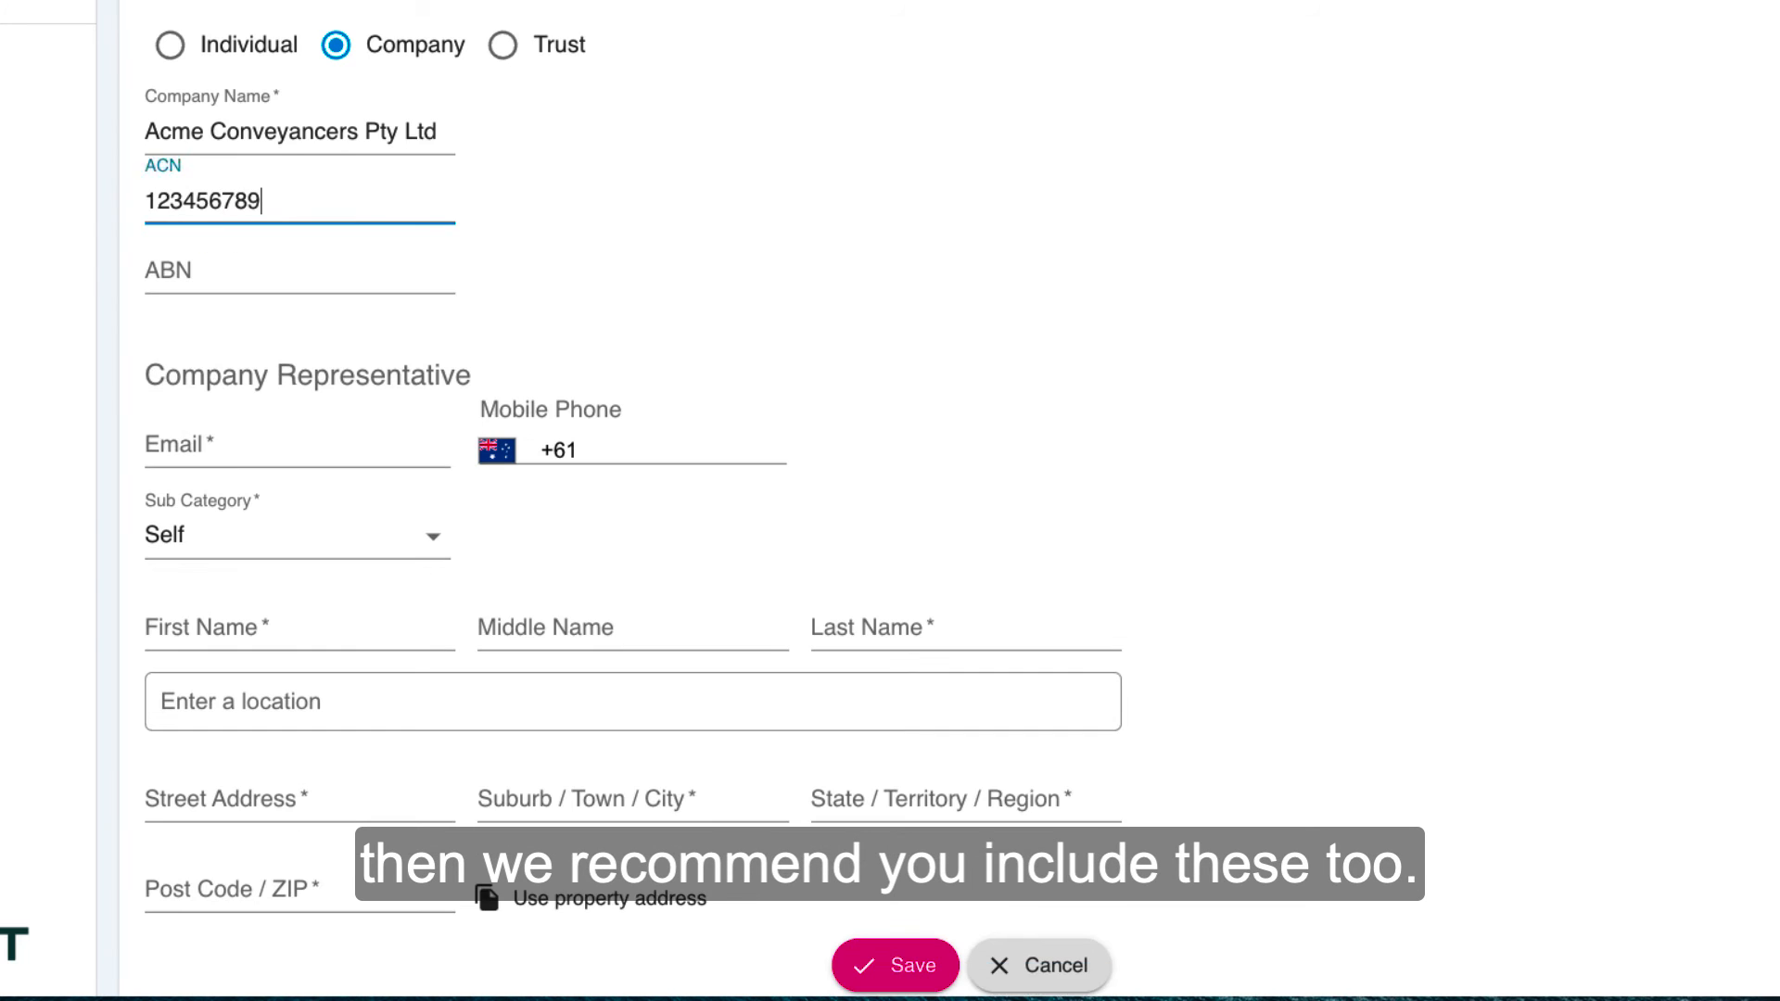
# Step: Fill in the company representative's email address and mobile phone number
pyautogui.click(239, 456)
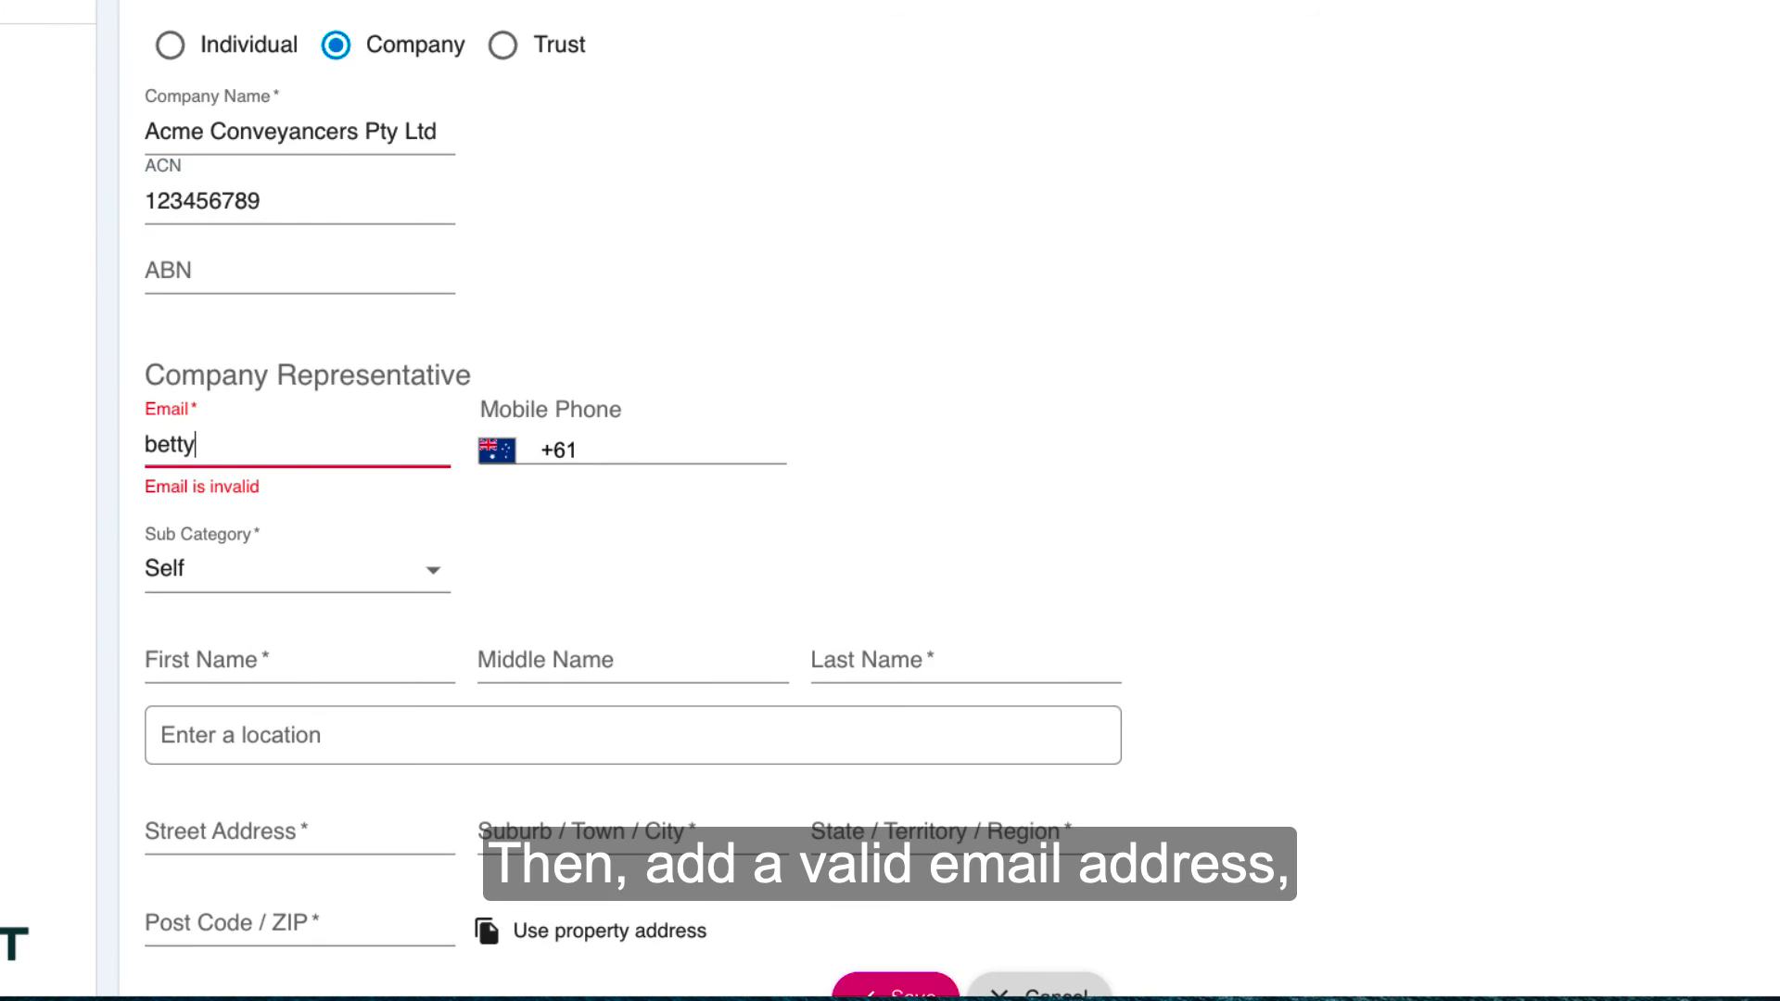
pyautogui.click(657, 450)
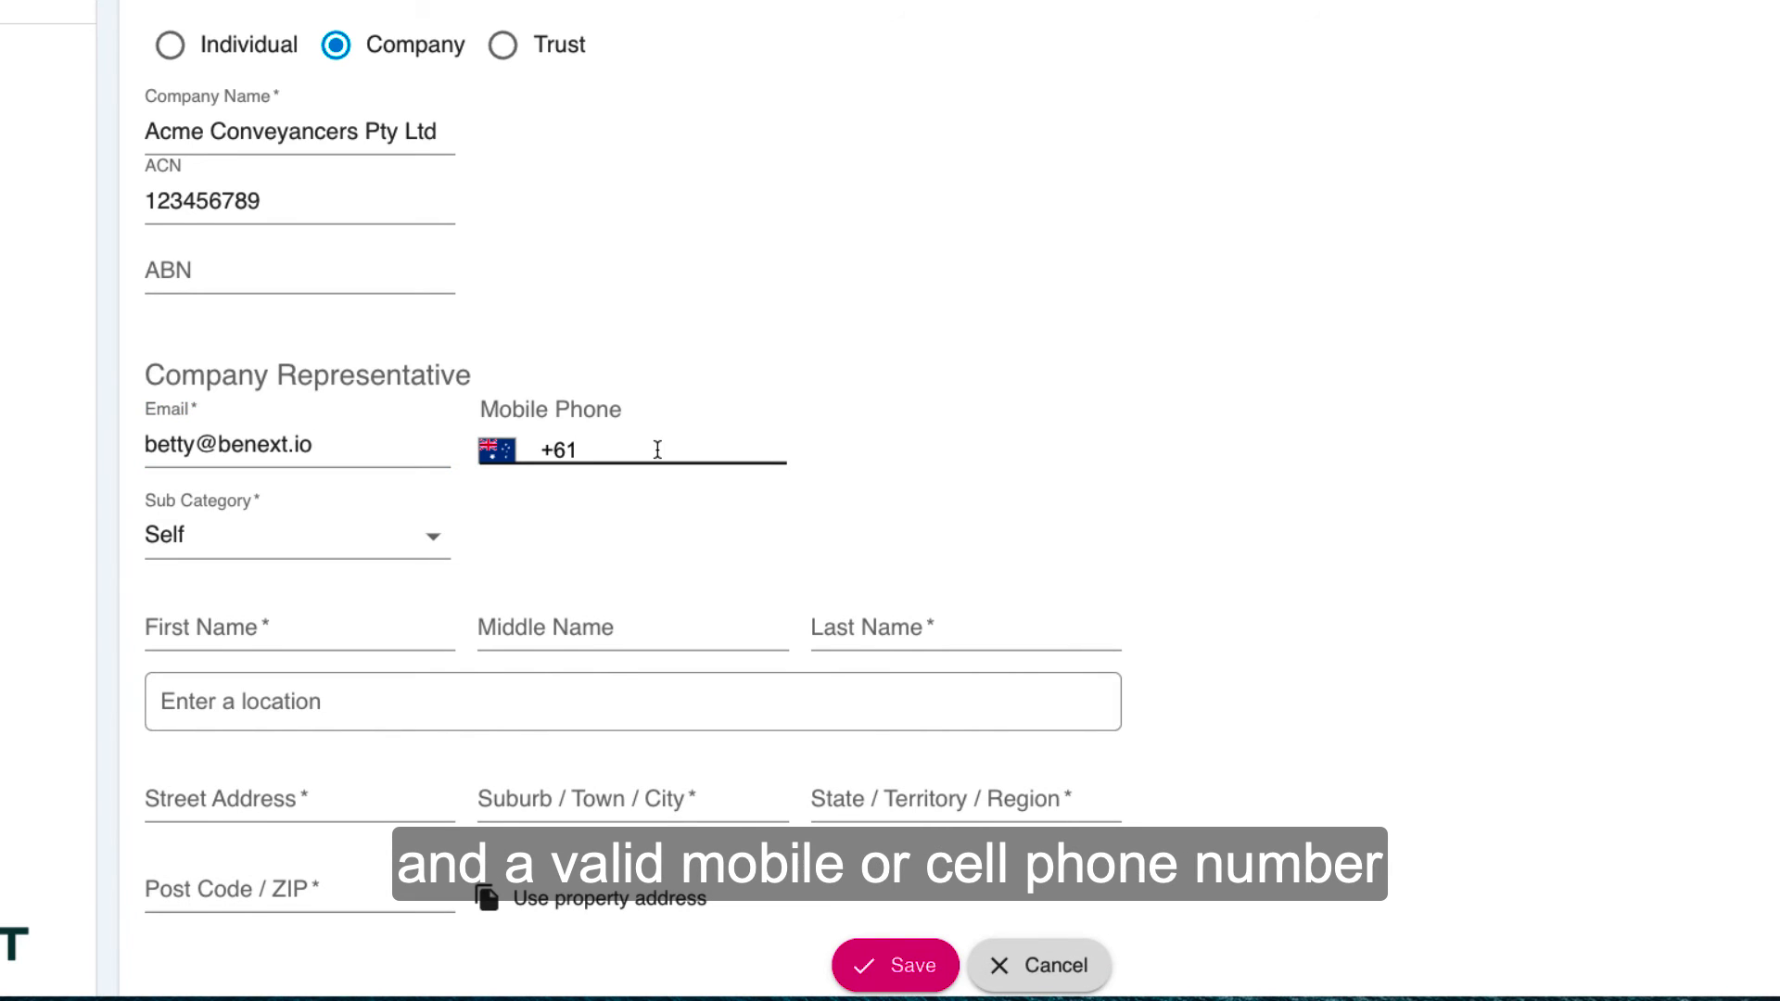
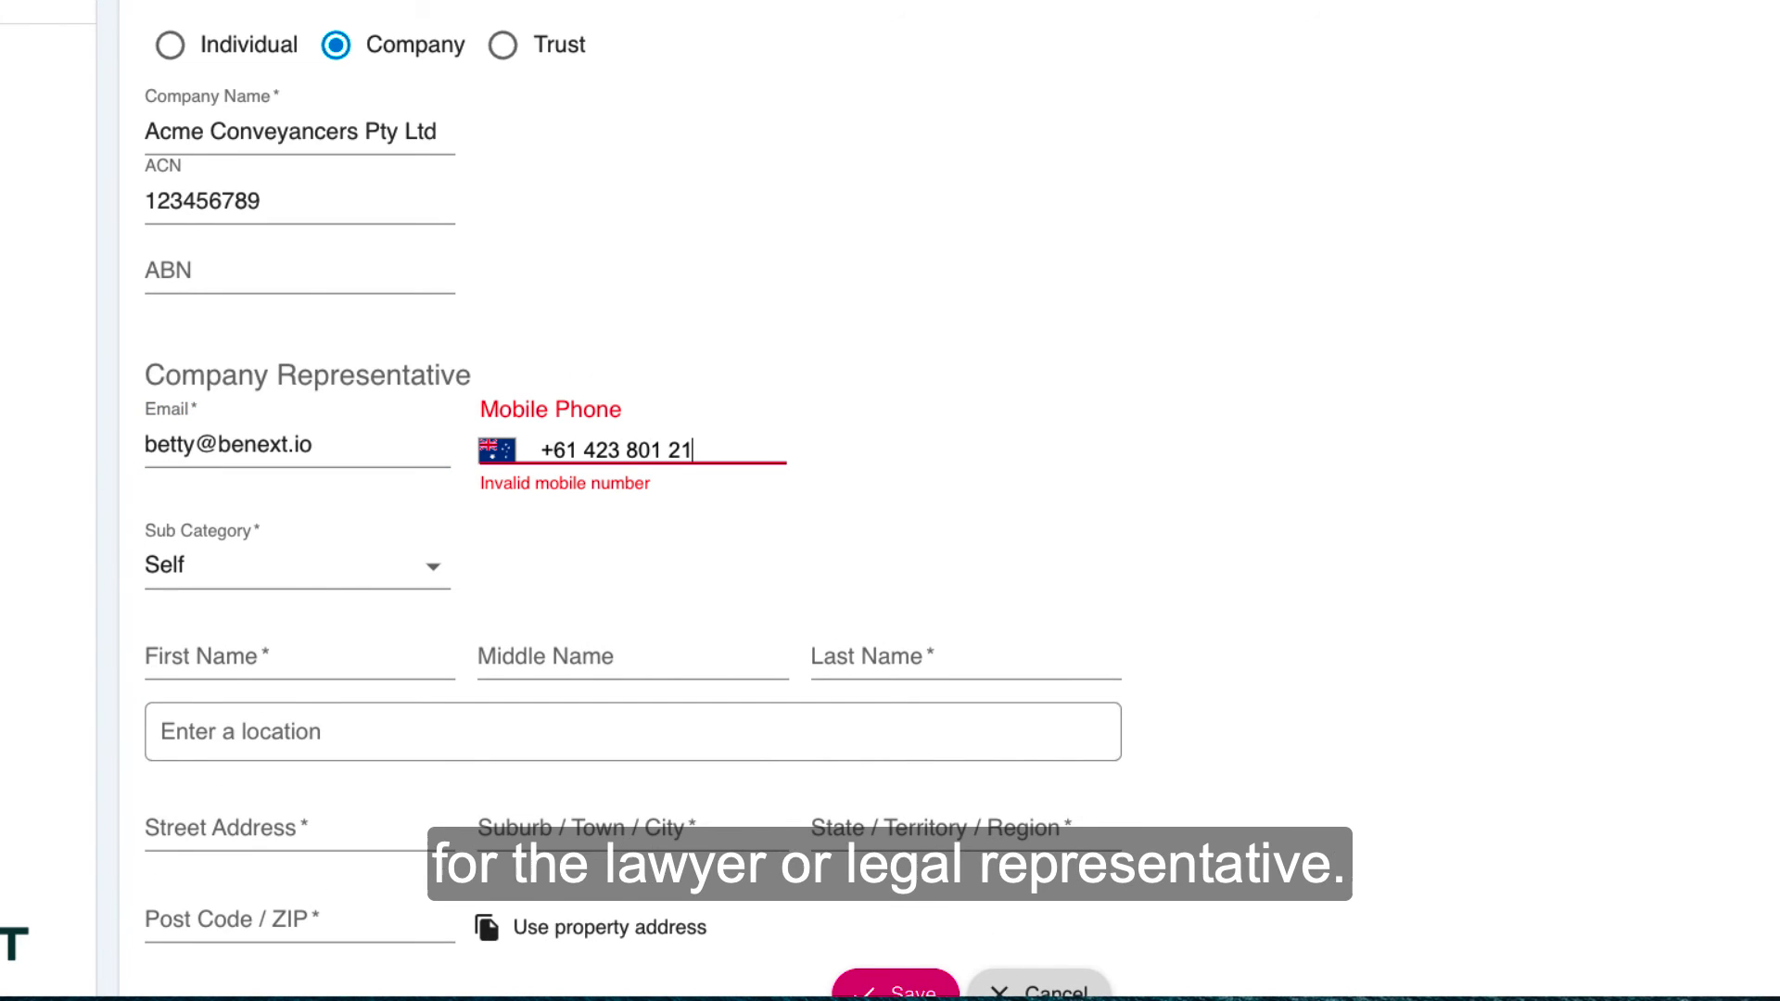
# Step: Set the representative's sub category to Other with the description "Company Representative"
pyautogui.click(438, 538)
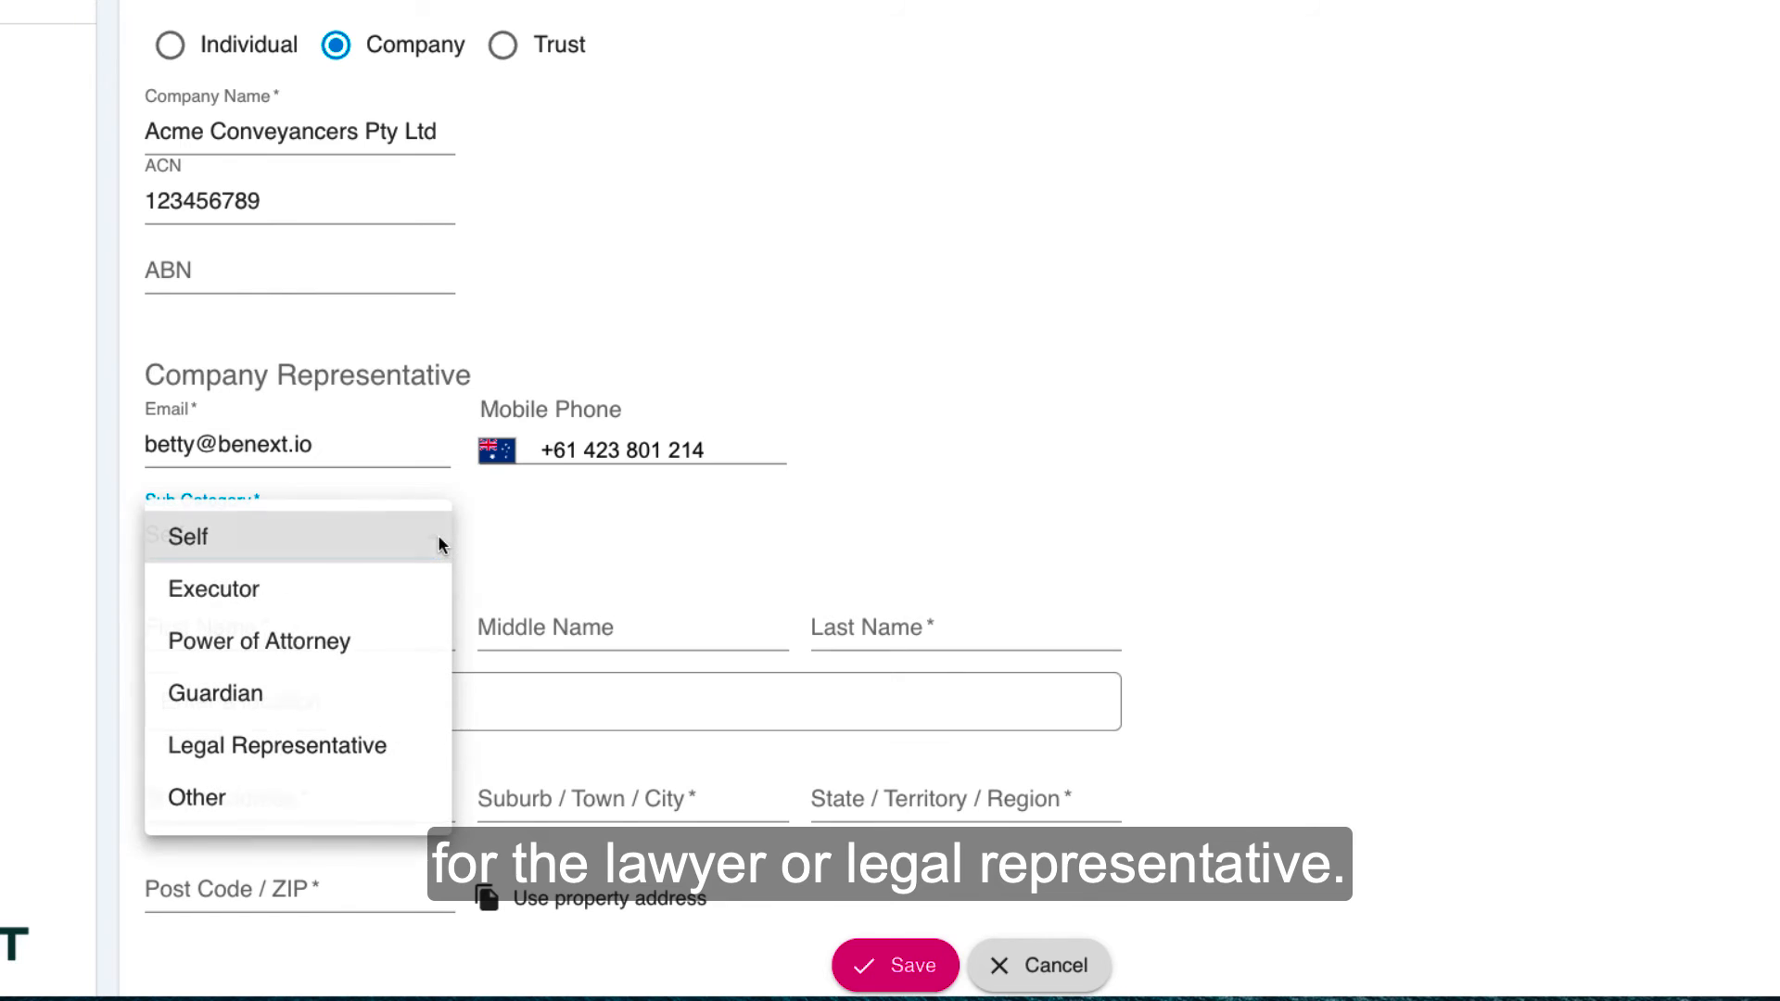
pyautogui.click(225, 797)
pyautogui.click(544, 536)
pyautogui.write('C')
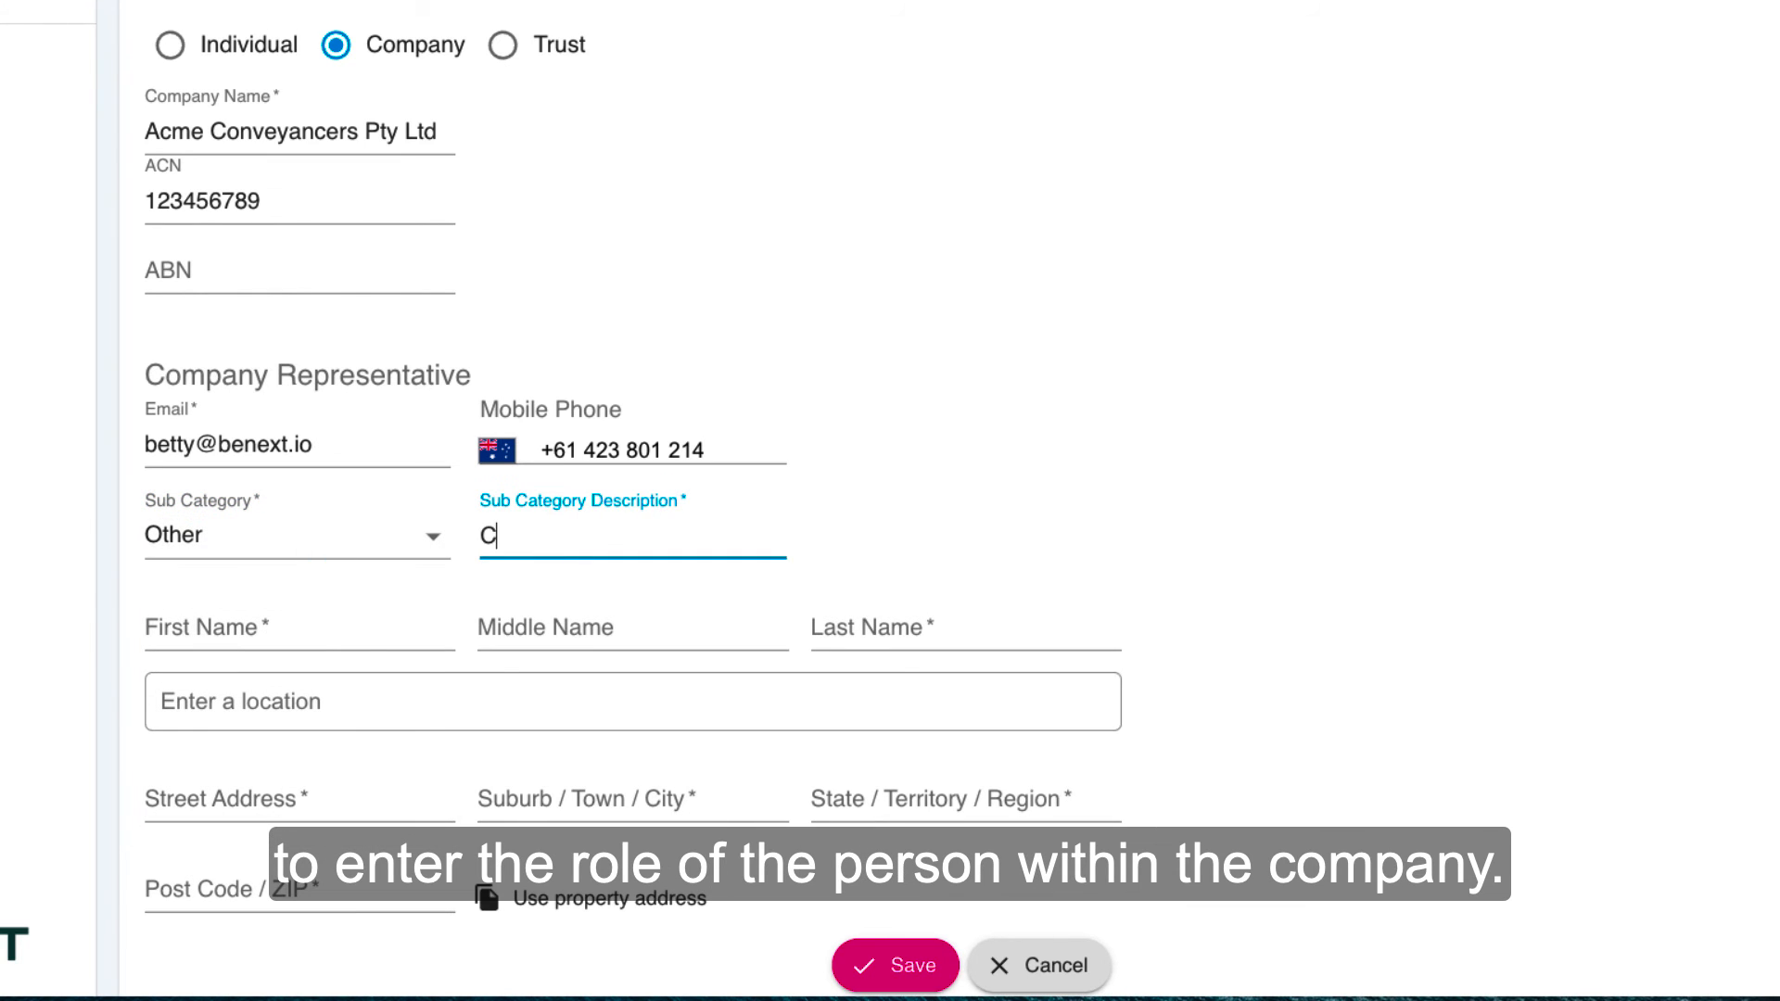
pyautogui.write('ompany Representative')
# Step: Enter the representative's first and last name, leaving the middle name blank
pyautogui.click(281, 621)
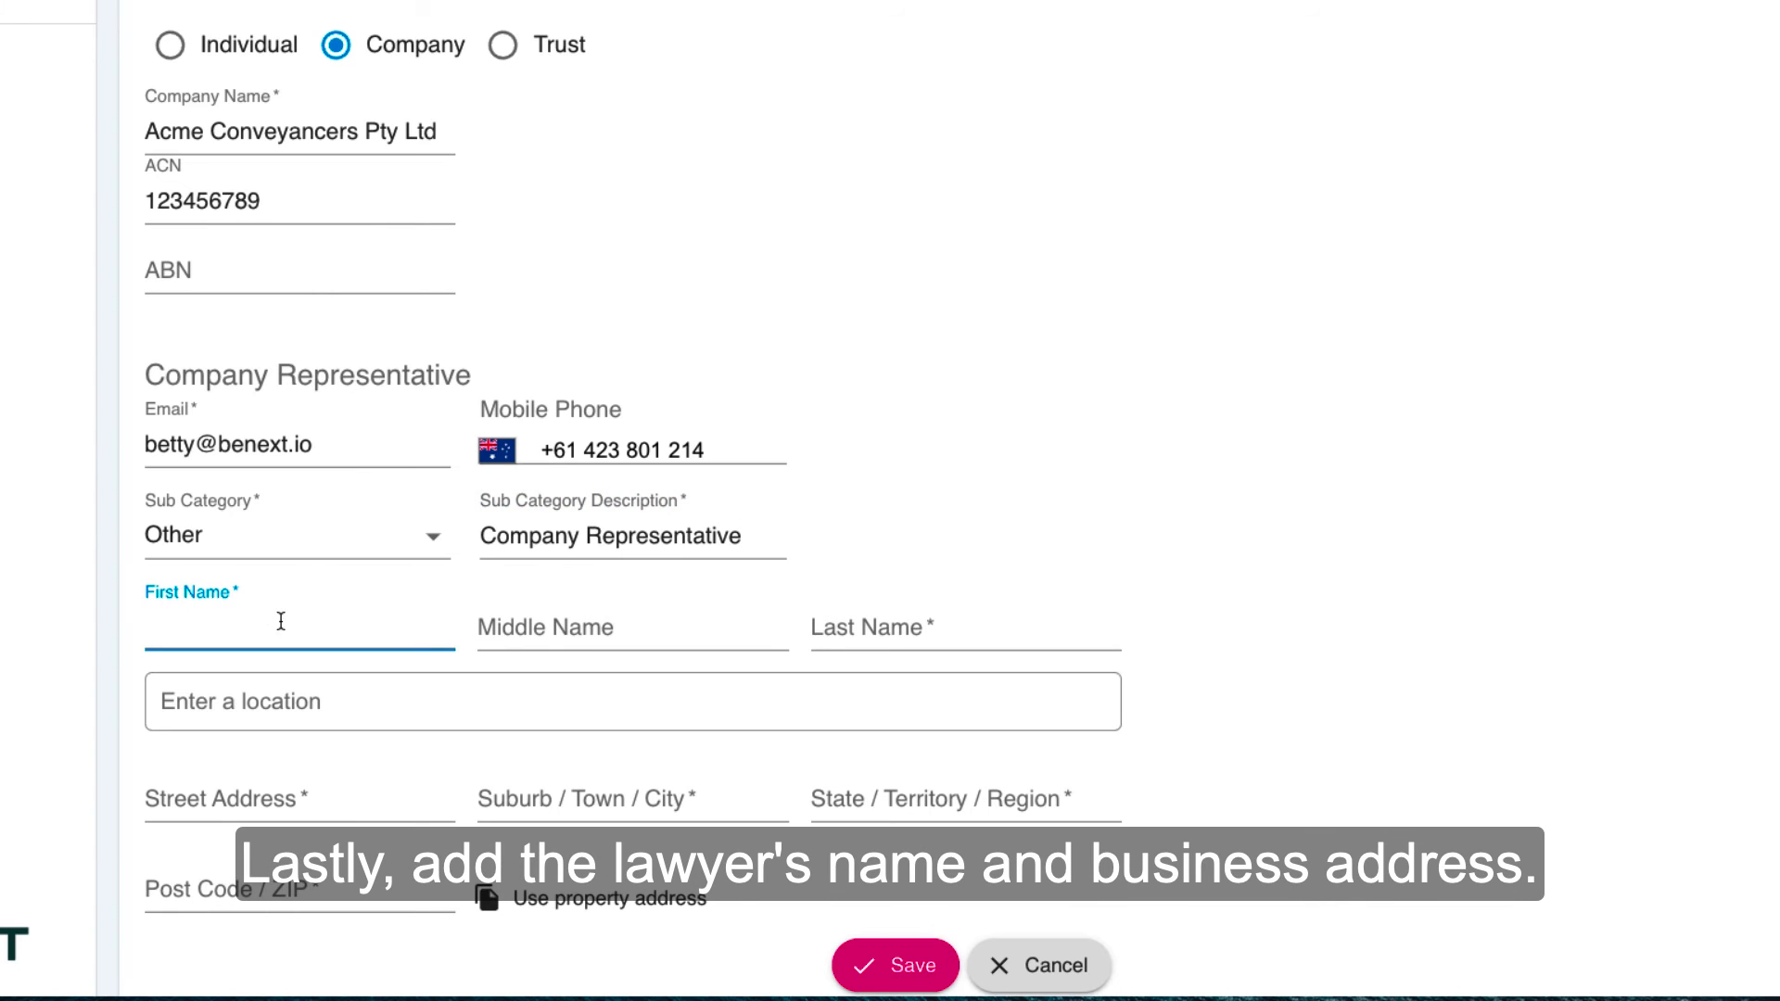
pyautogui.press('Tab')
pyautogui.press('Tab')
# Step: Look up the lawyer's business address, choose the matching suggestion and save the lawyer/conveyancer
pyautogui.click(306, 702)
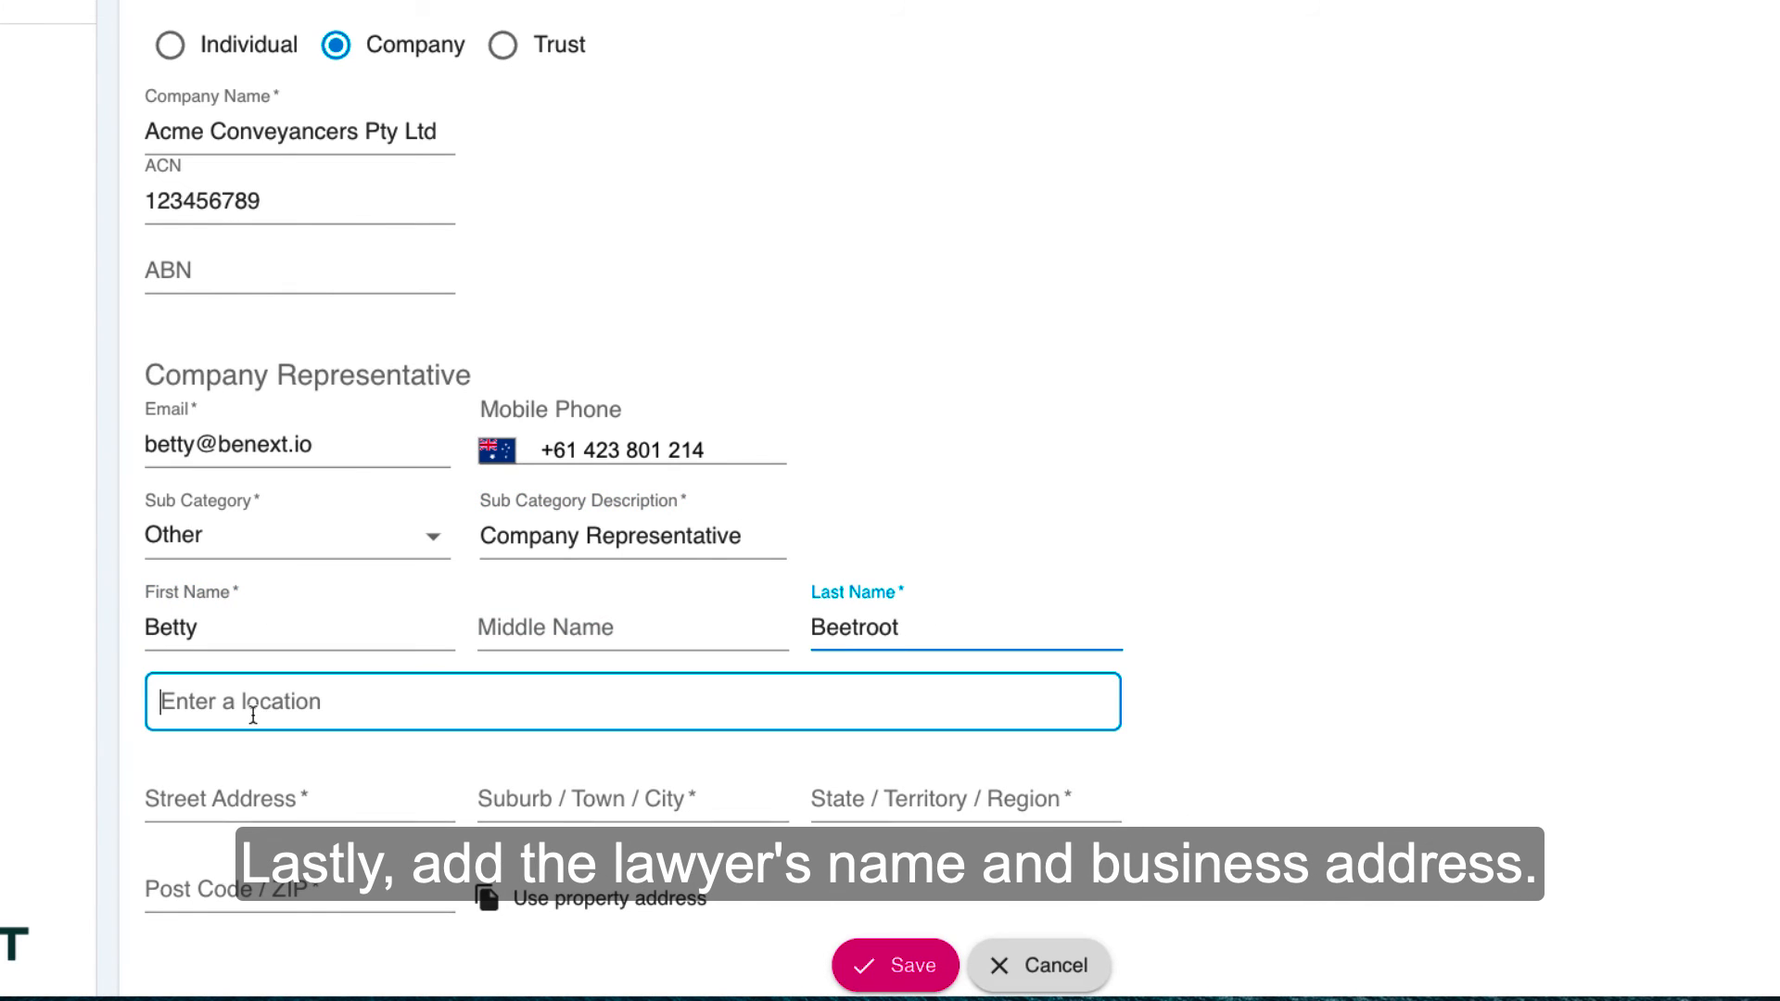
pyautogui.click(357, 760)
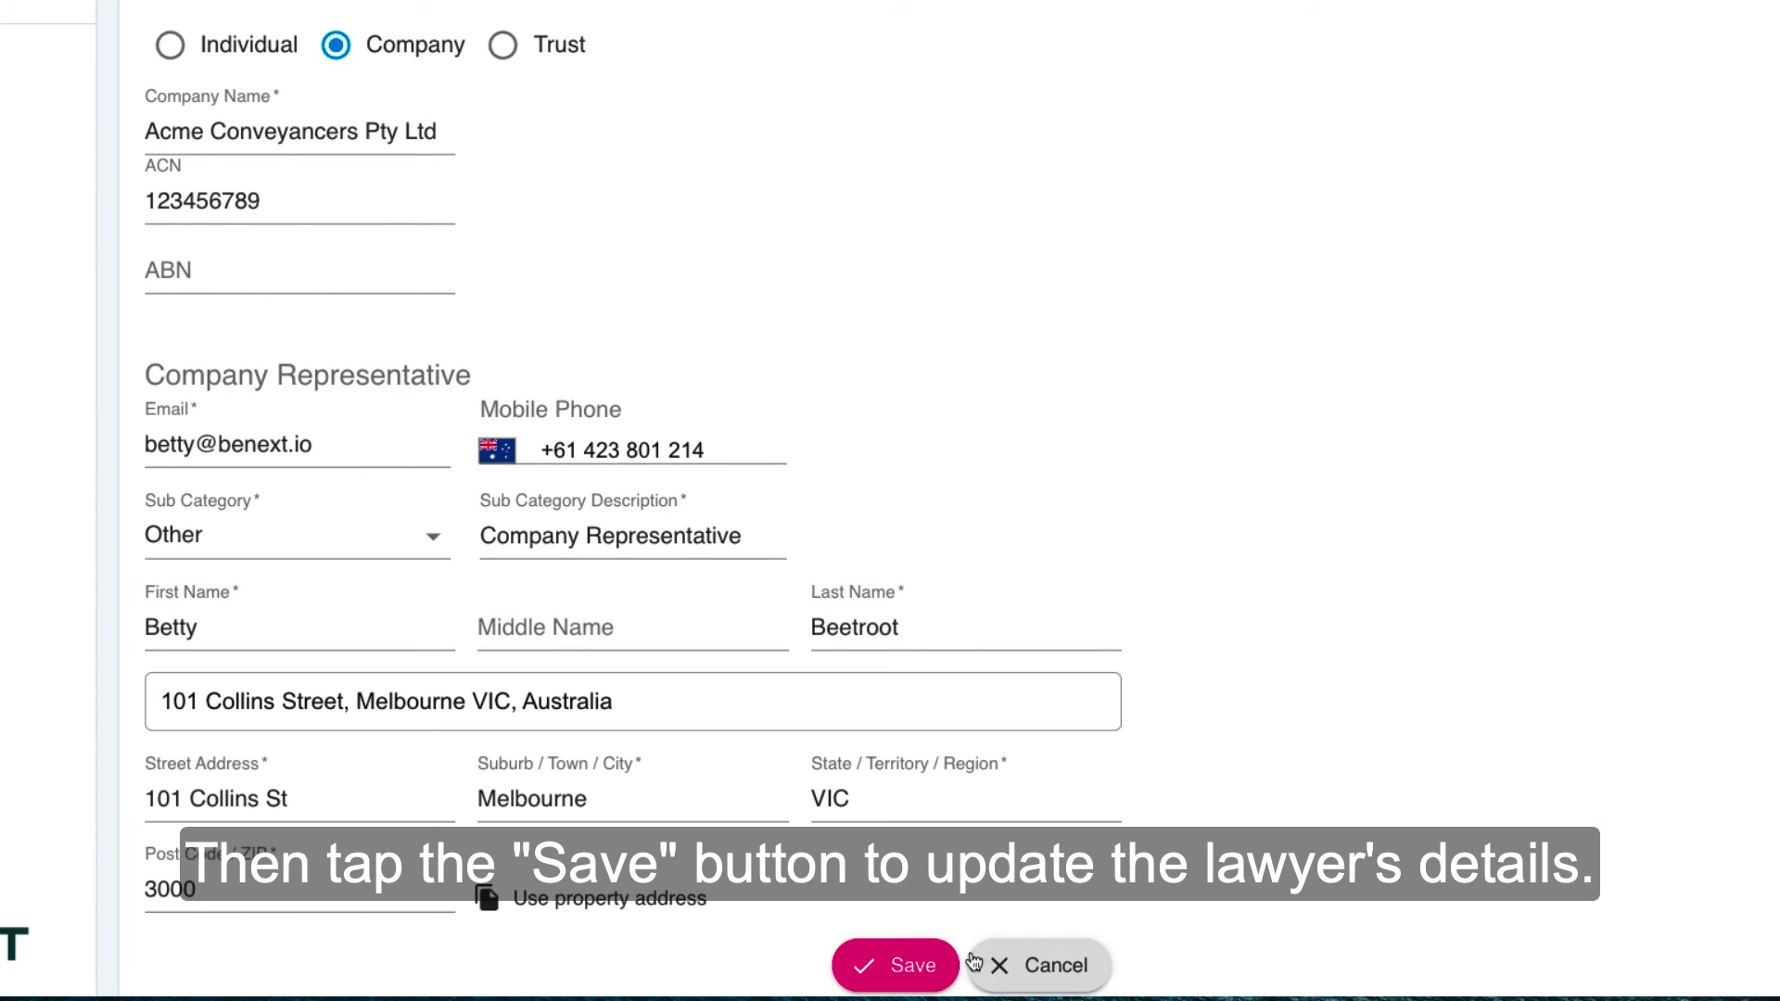
pyautogui.click(904, 965)
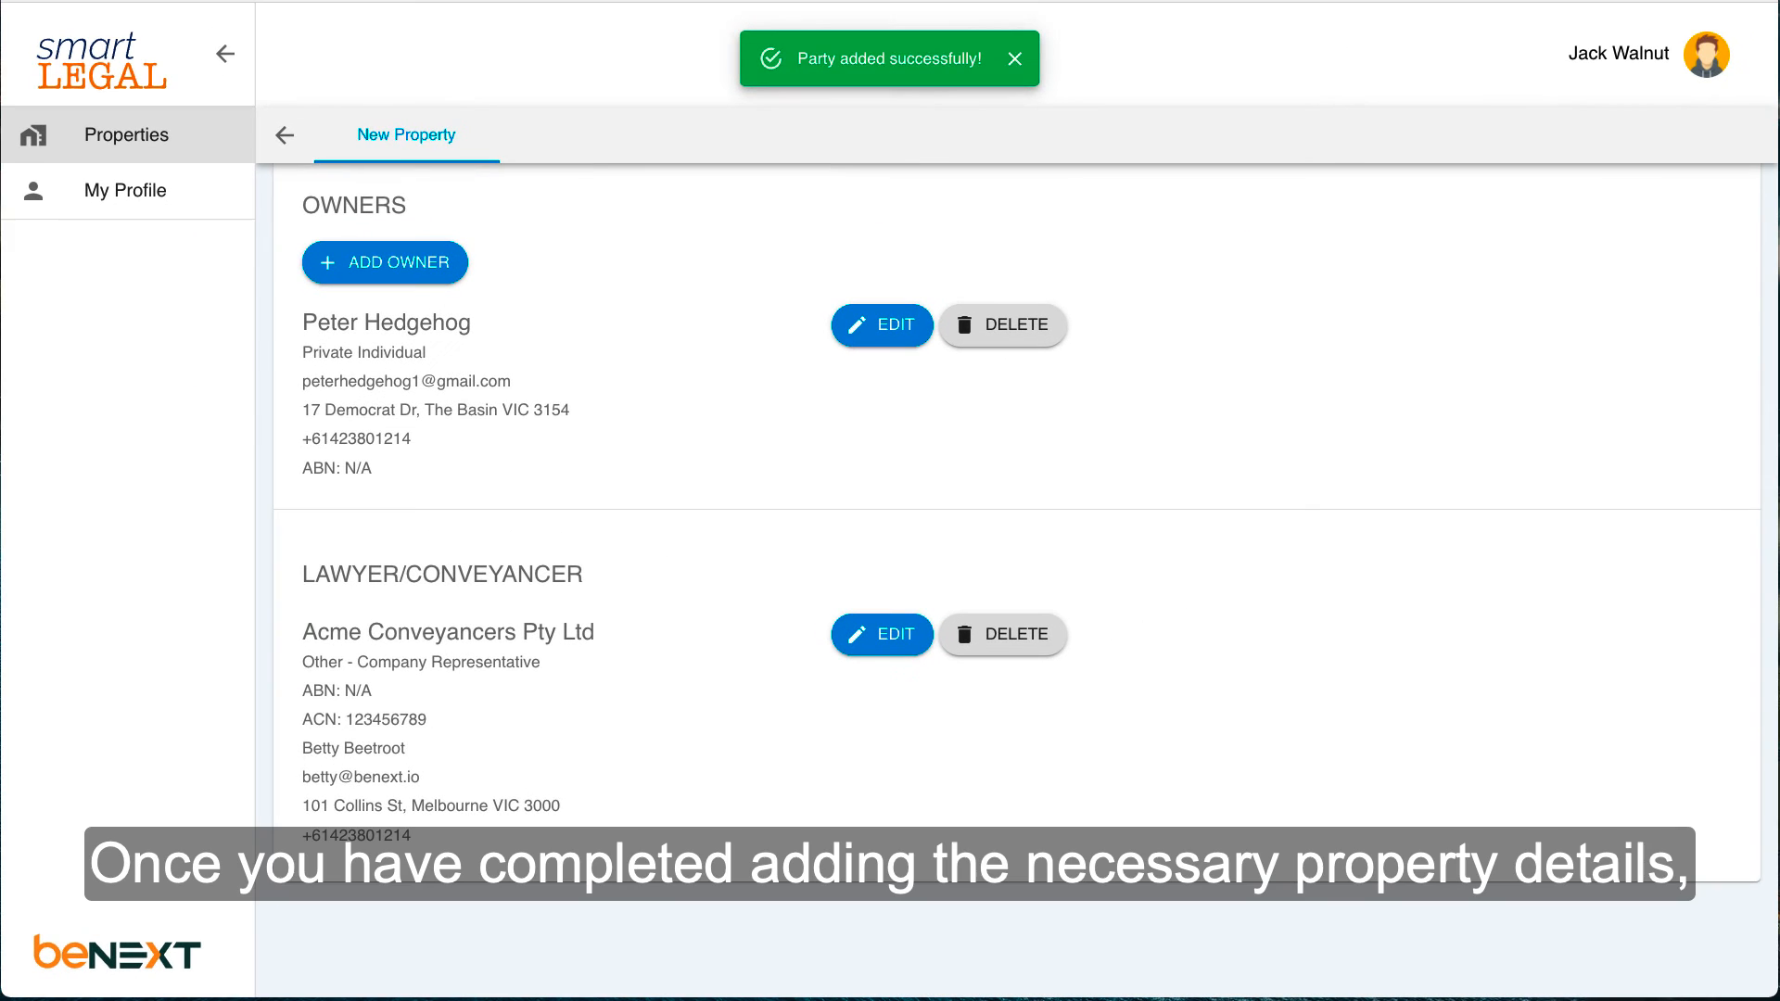
# Step: Return to the list of properties and open the details of the newly added property
pyautogui.scroll(5, 1588, 637)
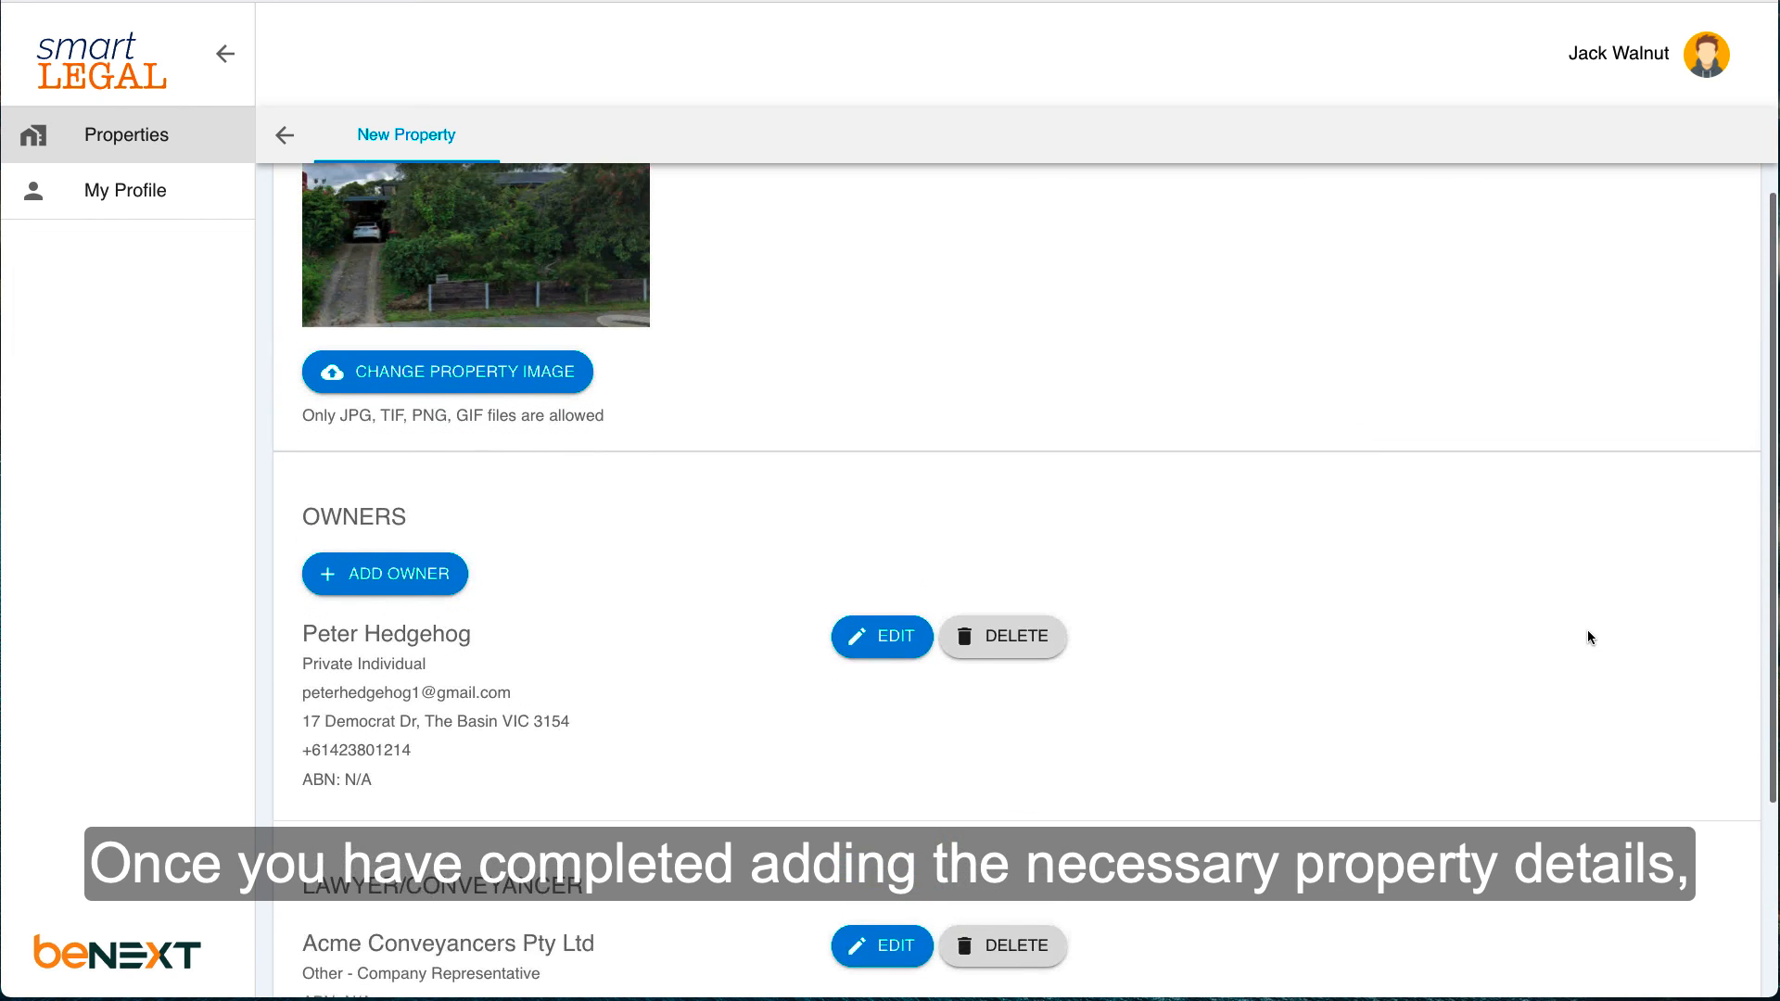
pyautogui.scroll(2, 1588, 637)
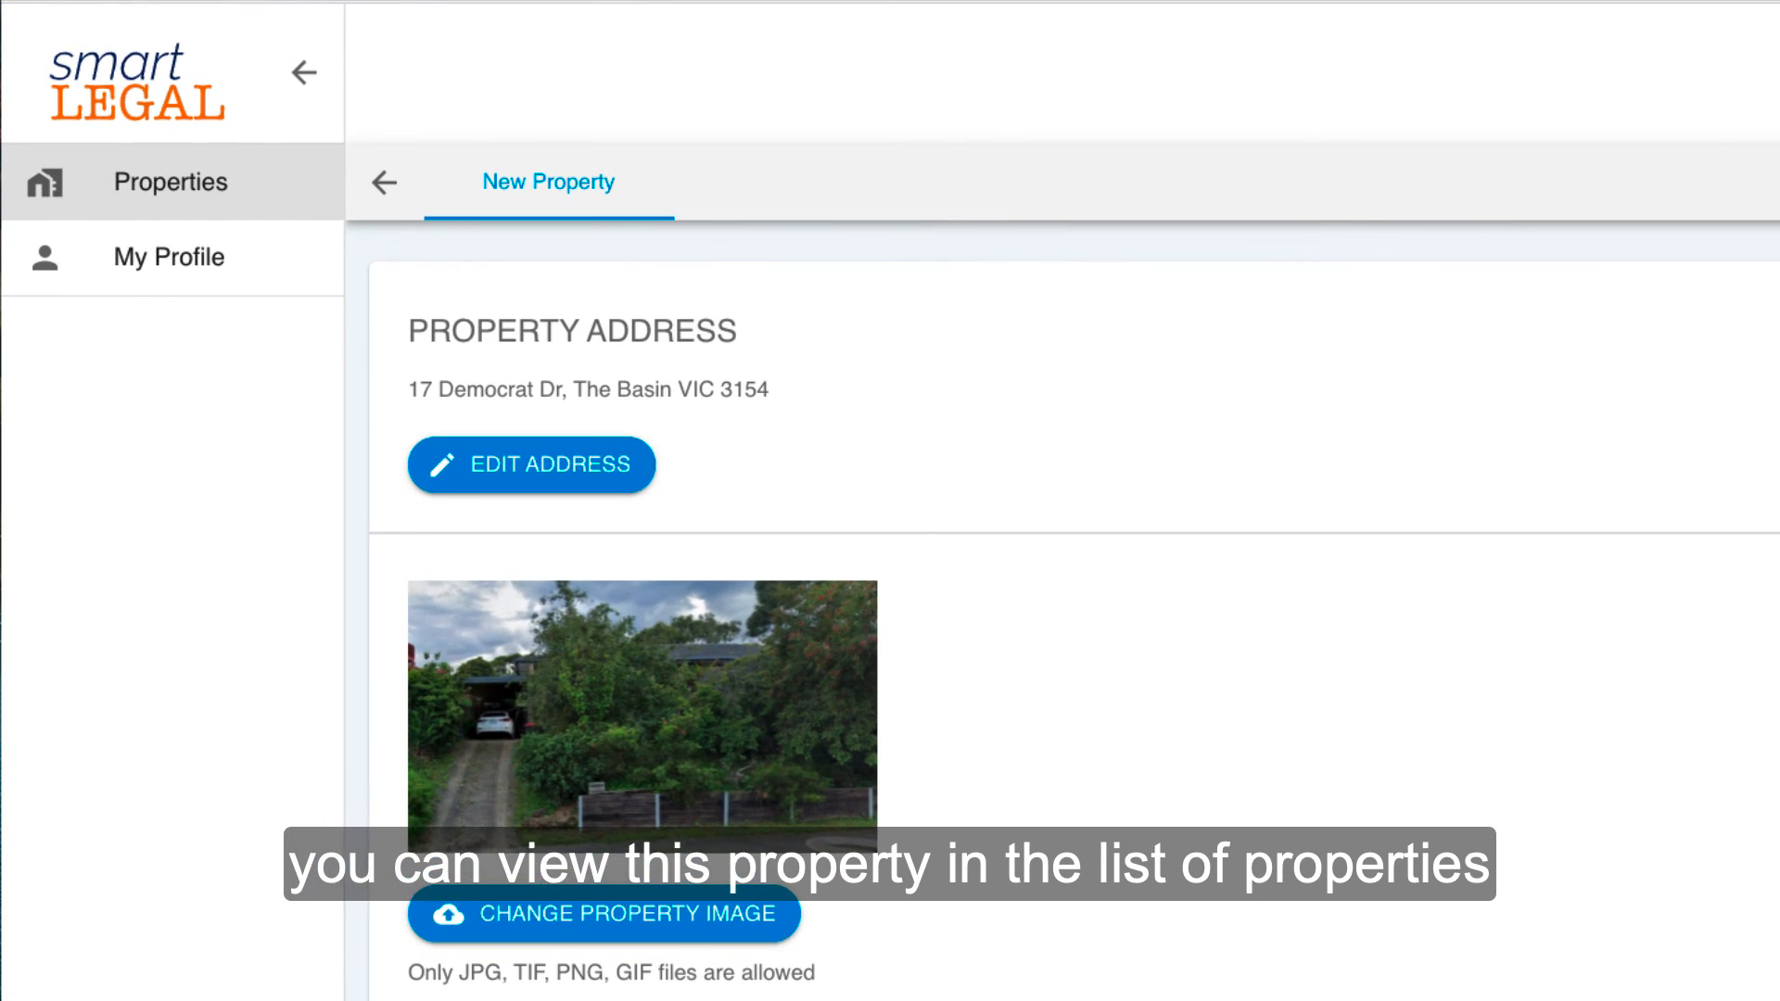
pyautogui.click(219, 188)
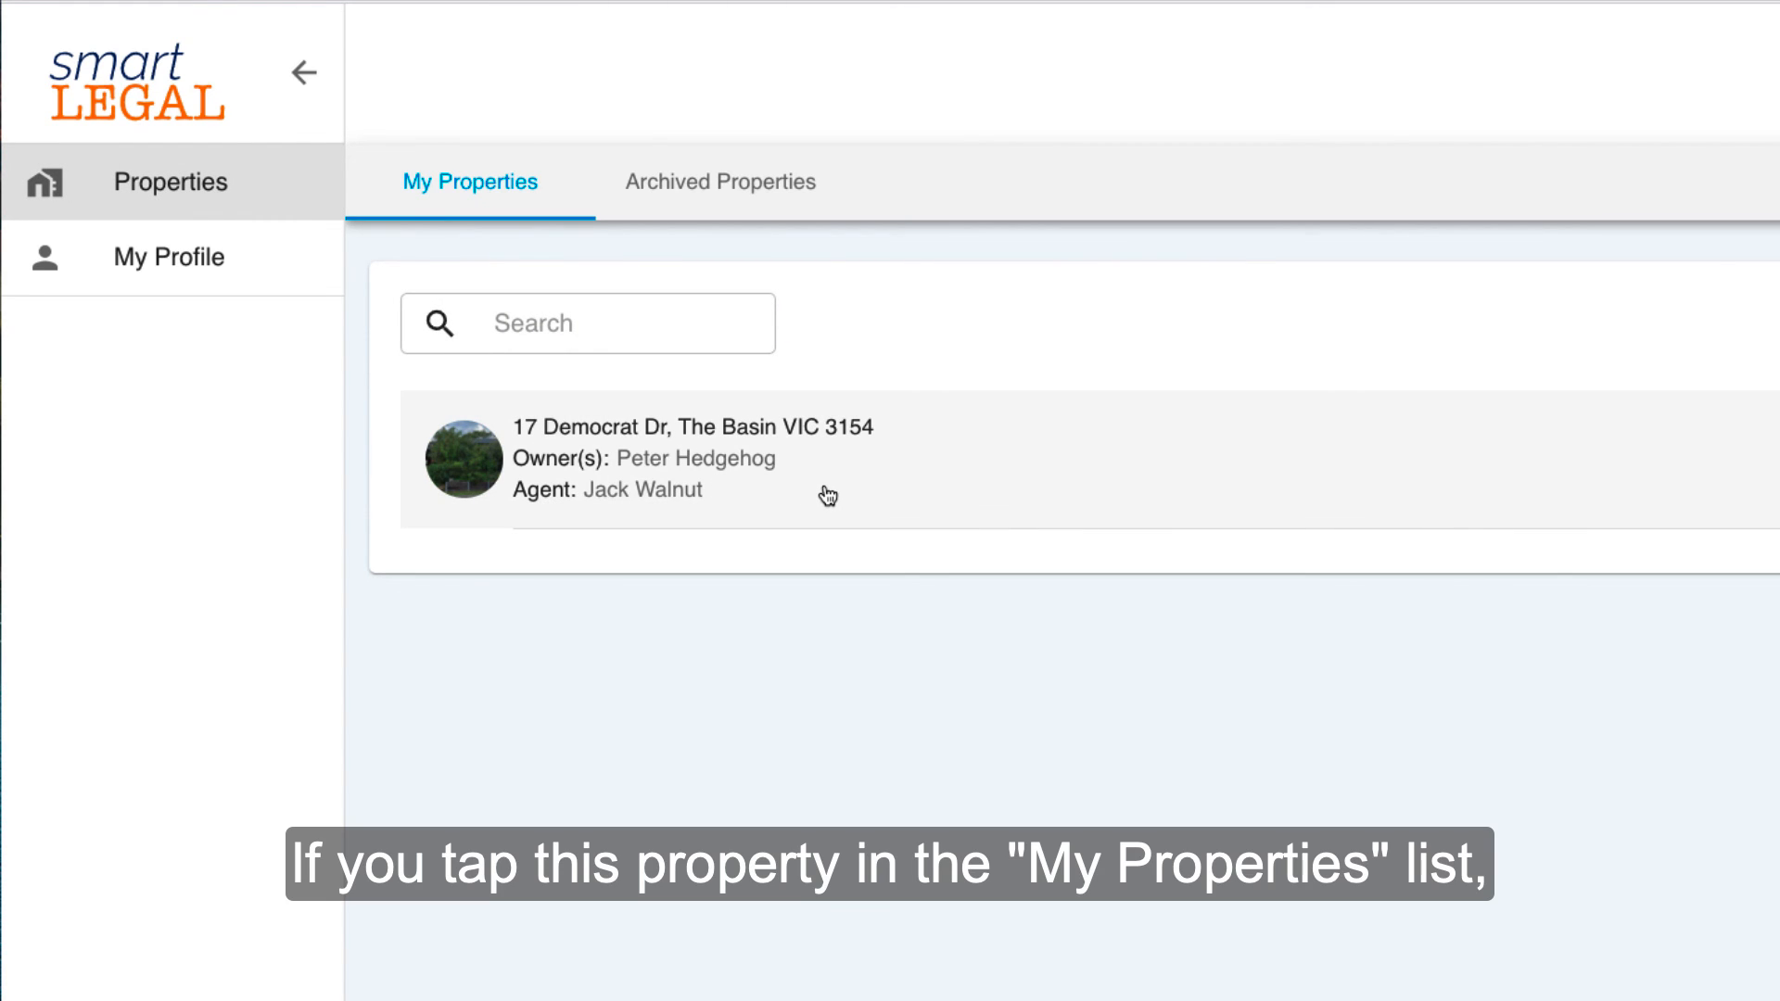
pyautogui.click(816, 492)
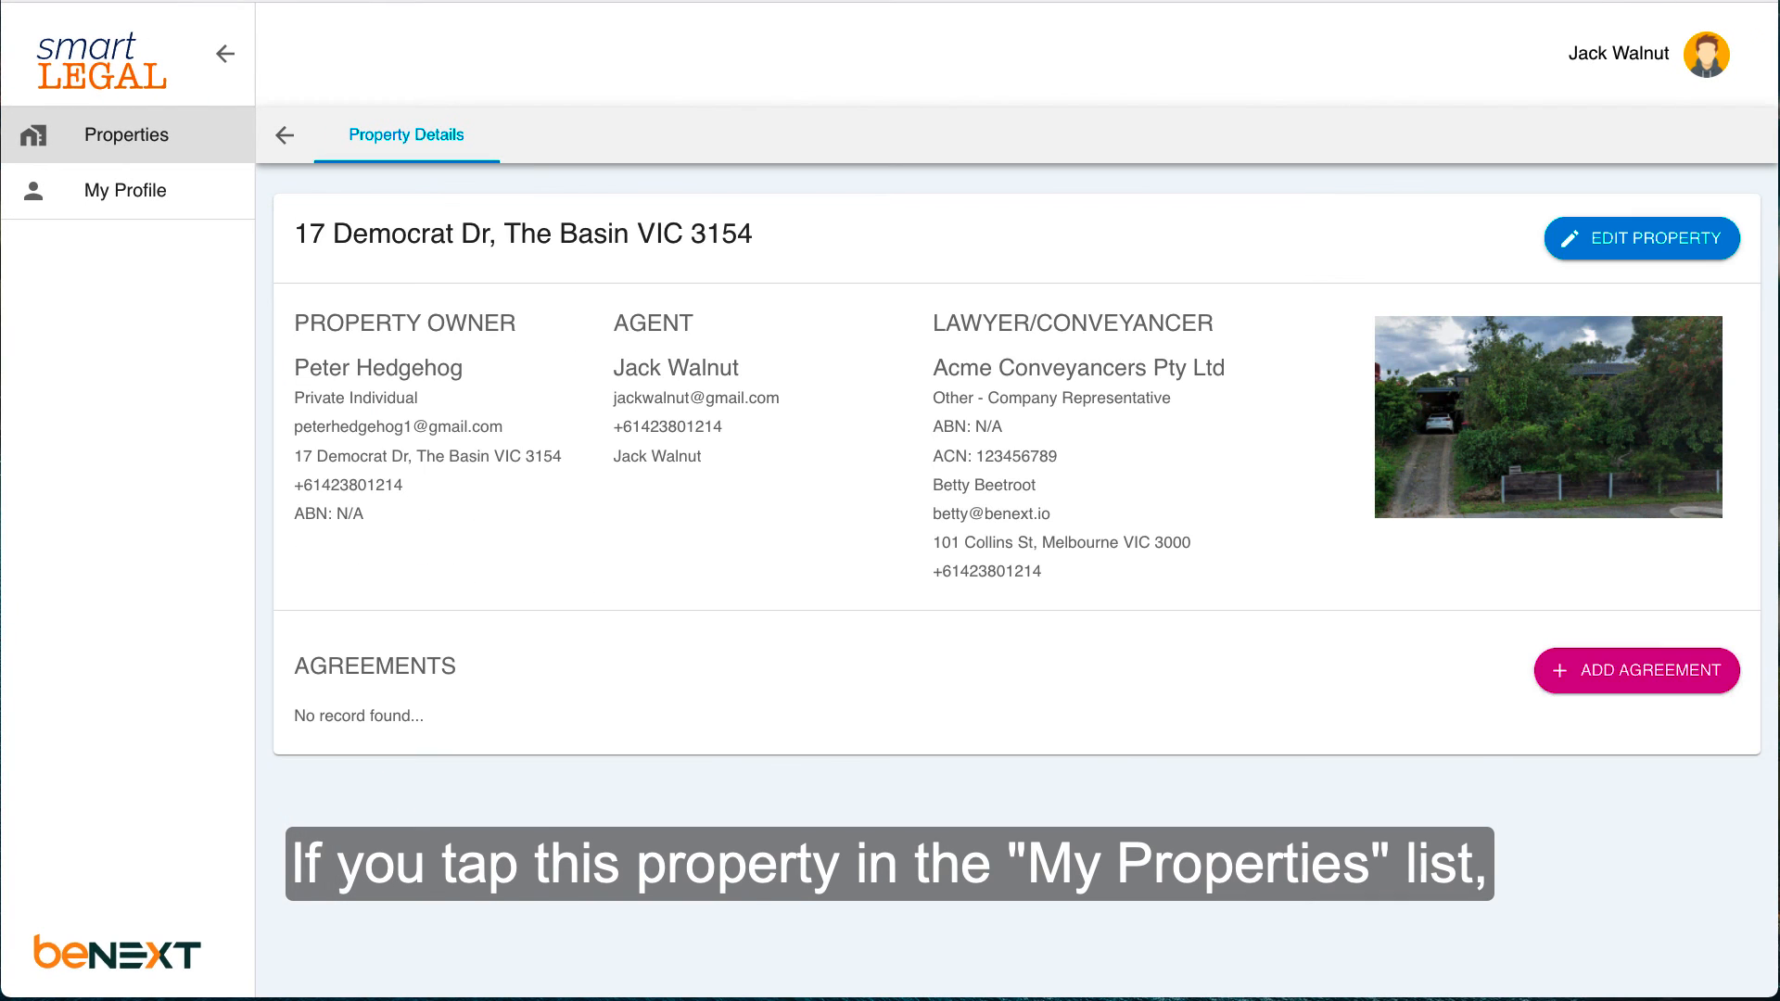